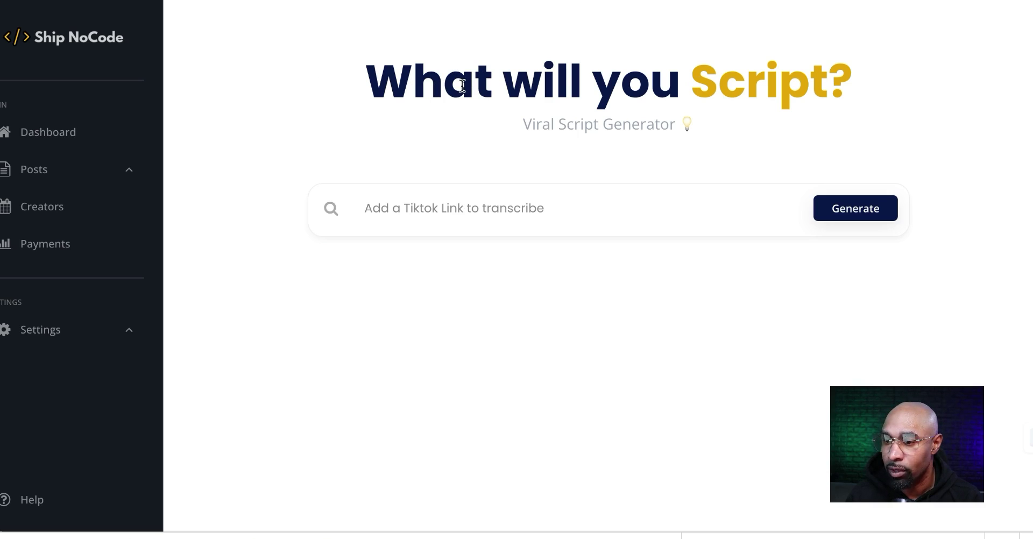
Try Generate with the TikTok link field, then list the Webhooks app's modules in a new Make scenario.
{"action": "left_click", "coordinate": [539, 208]}
{"action": "left_click", "coordinate": [861, 218]}
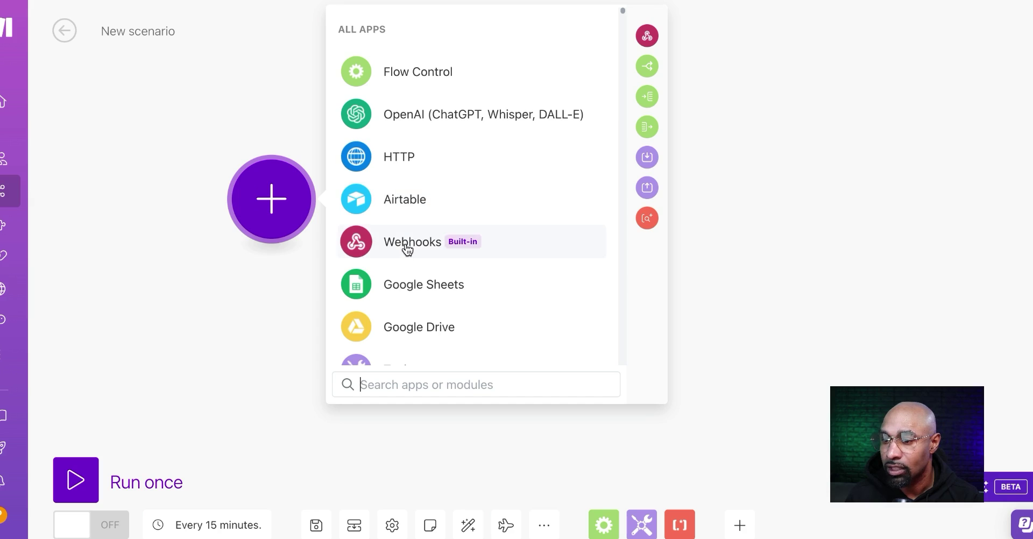
{"action": "left_click", "coordinate": [408, 245]}
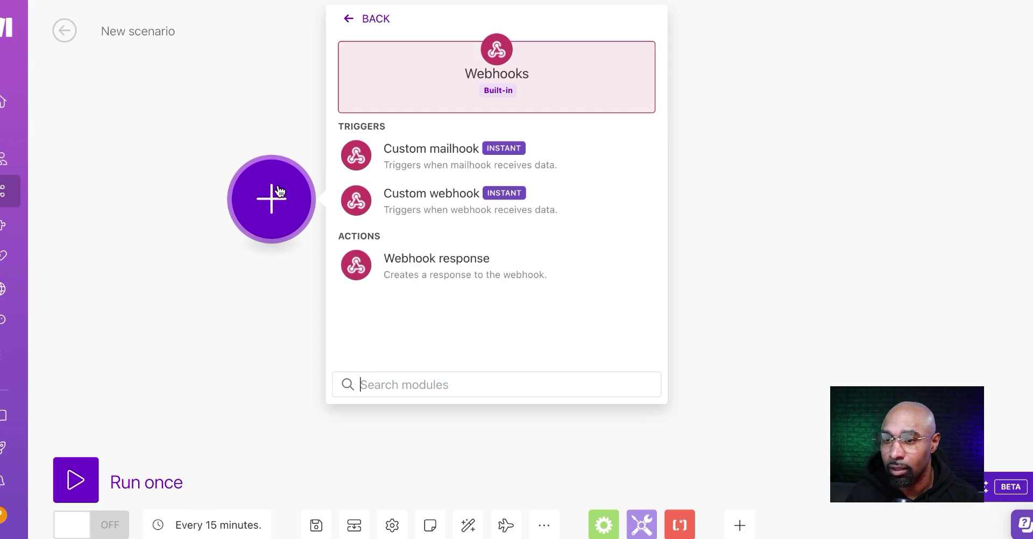
Choose Custom webhook as the scenario's trigger and save the newly created webhook.
{"action": "left_click", "coordinate": [417, 197]}
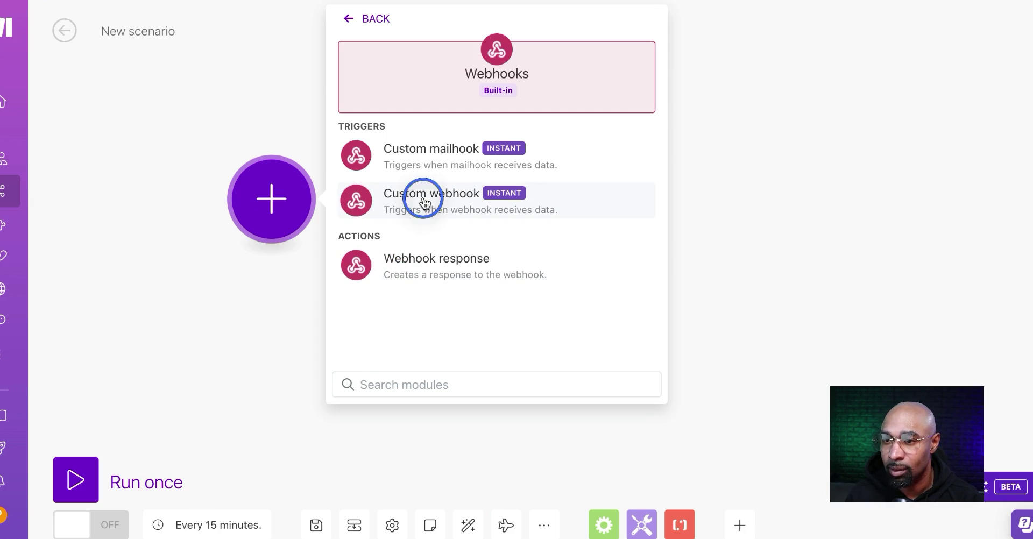
{"action": "left_click", "coordinate": [965, 321]}
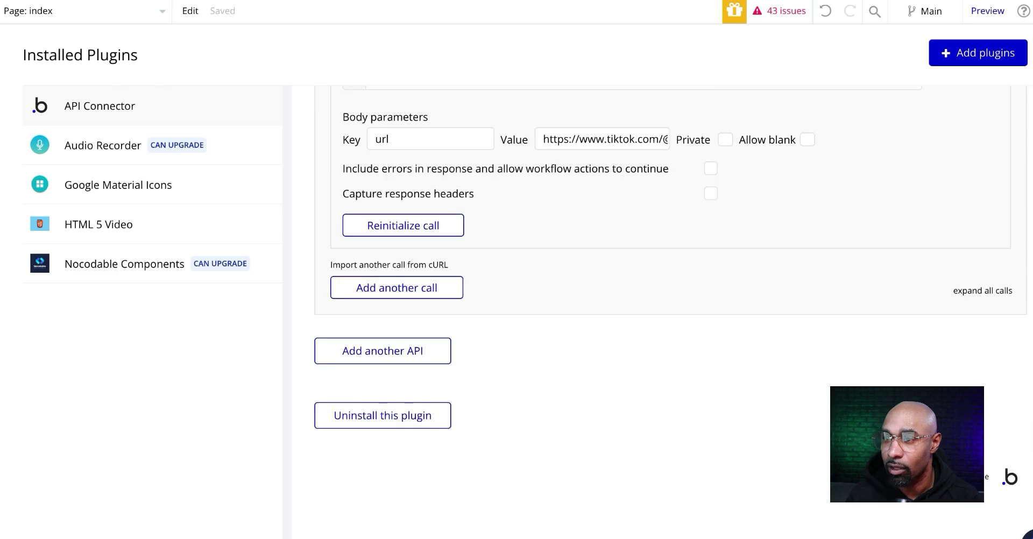
Add another API in the API Connector plugin and rename it 'Test API'.
{"action": "left_click", "coordinate": [64, 107]}
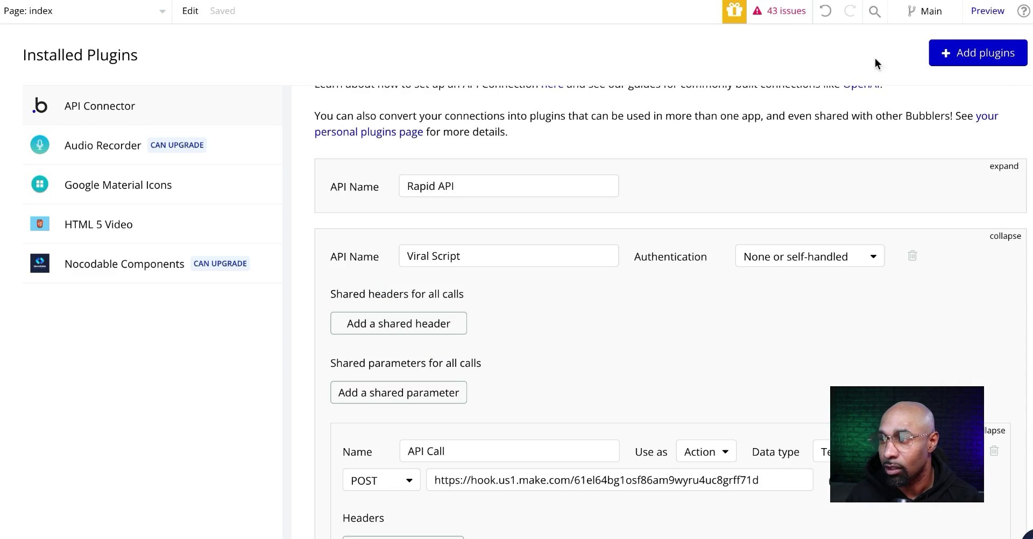
{"action": "left_click", "coordinate": [968, 52]}
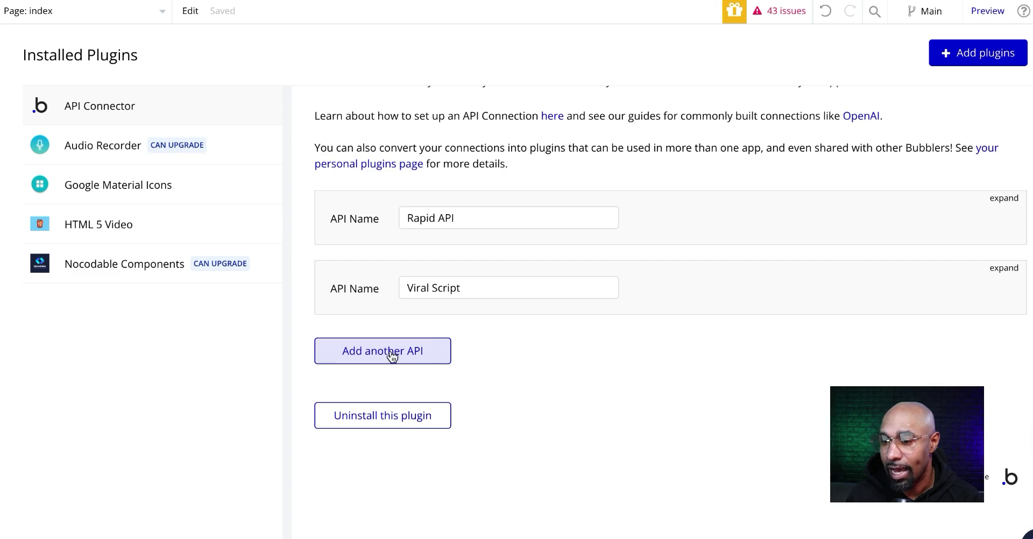
{"action": "left_click", "coordinate": [405, 352]}
{"action": "scroll", "coordinate": [484, 280], "scroll_direction": "down", "scroll_amount": 2}
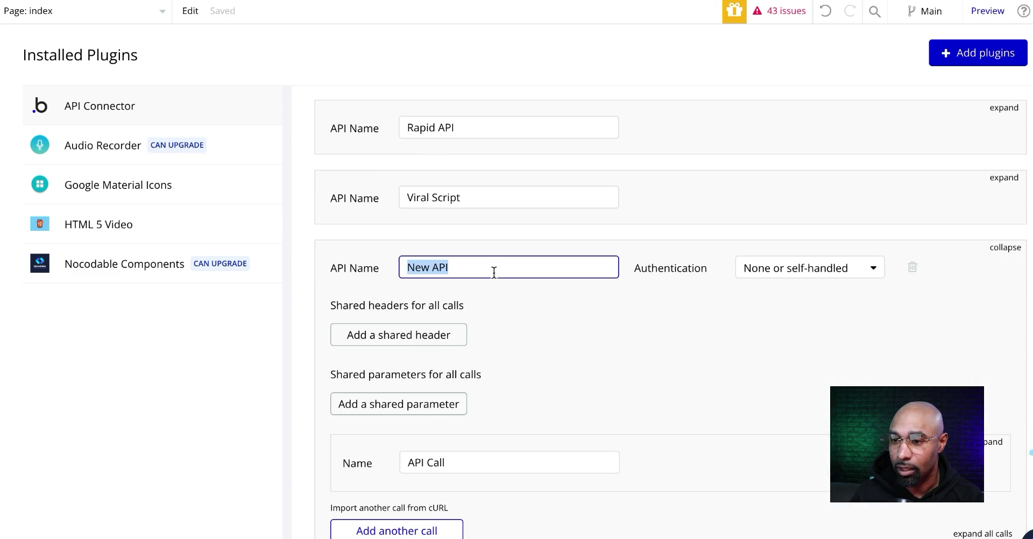
{"action": "type", "text": "Test API"}
{"action": "key", "text": "Tab"}
{"action": "scroll", "coordinate": [451, 422], "scroll_direction": "down", "scroll_amount": 1}
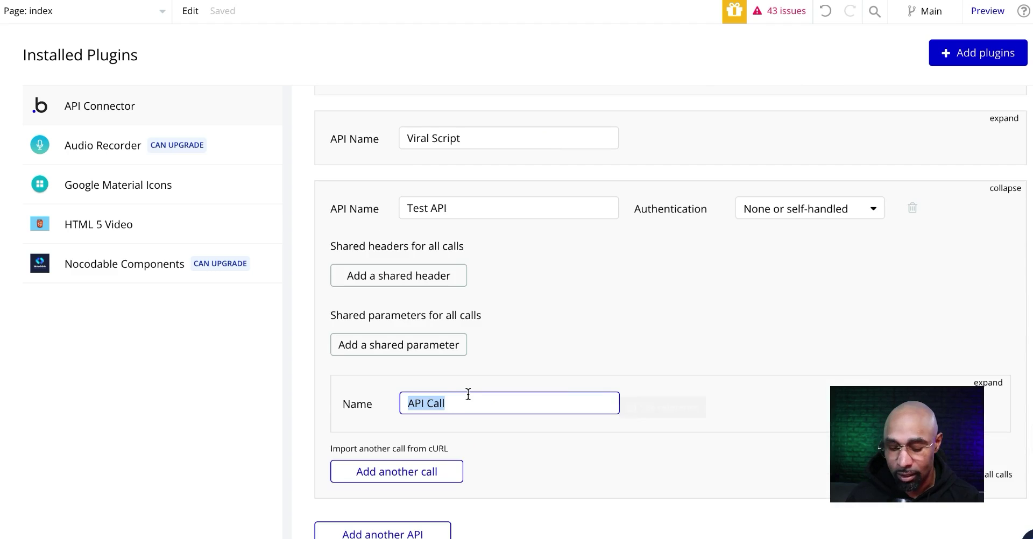
{"action": "left_click", "coordinate": [463, 401]}
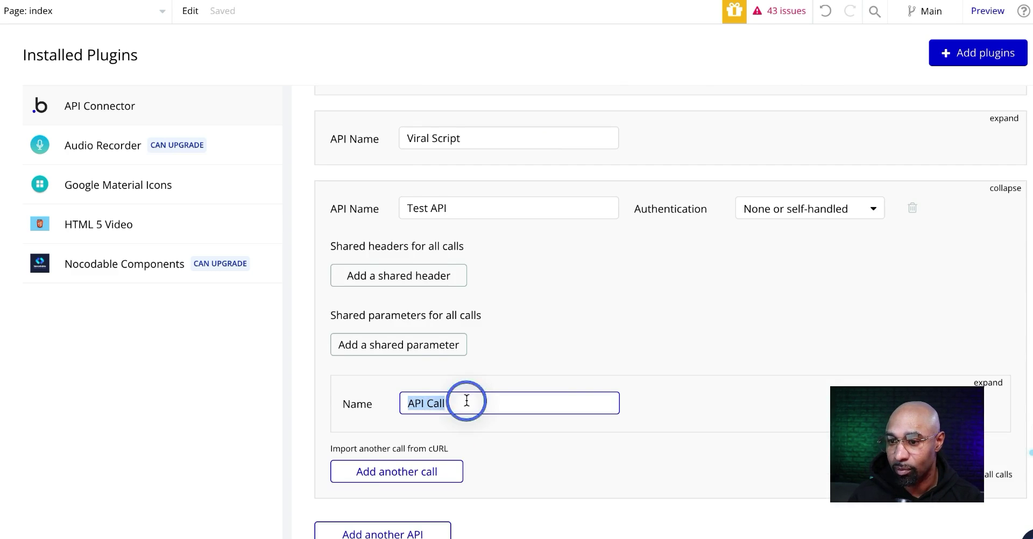
{"action": "scroll", "coordinate": [1002, 331], "scroll_direction": "down", "scroll_amount": 1}
Set the call to POST to the pasted Make webhook URL, used as Action, returning Text.
{"action": "left_click", "coordinate": [1002, 331]}
{"action": "left_click", "coordinate": [399, 315]}
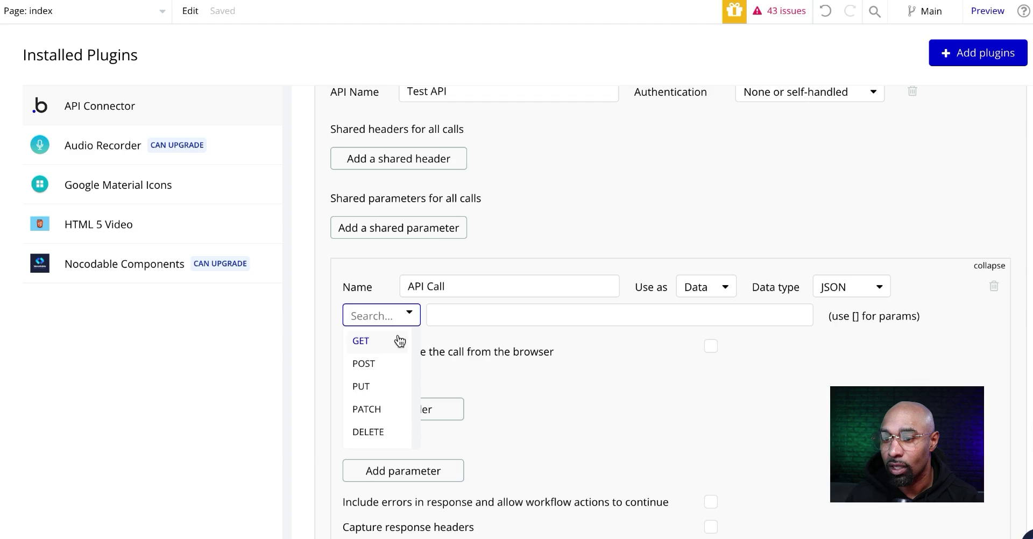
{"action": "left_click", "coordinate": [381, 364]}
{"action": "left_click", "coordinate": [539, 311]}
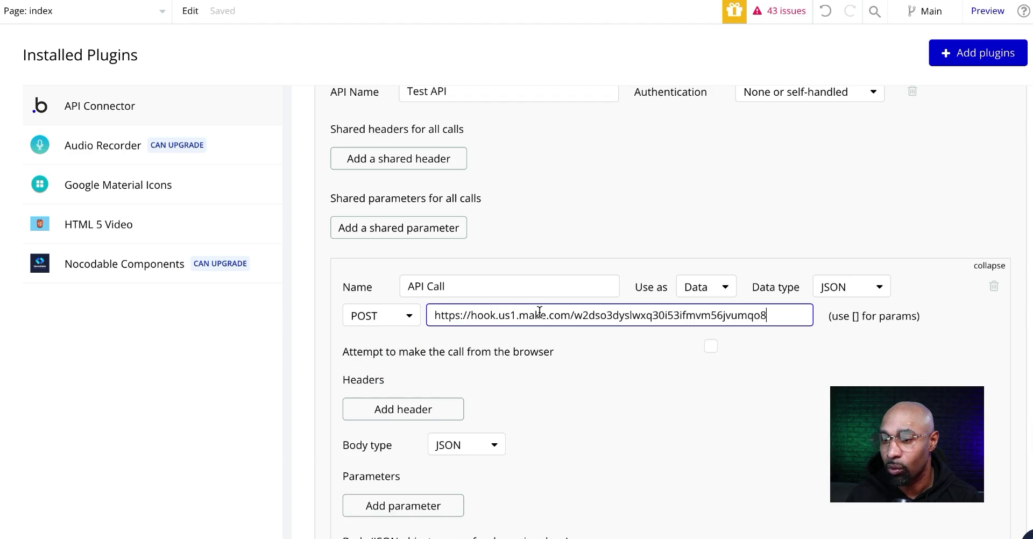
{"action": "left_click", "coordinate": [709, 287]}
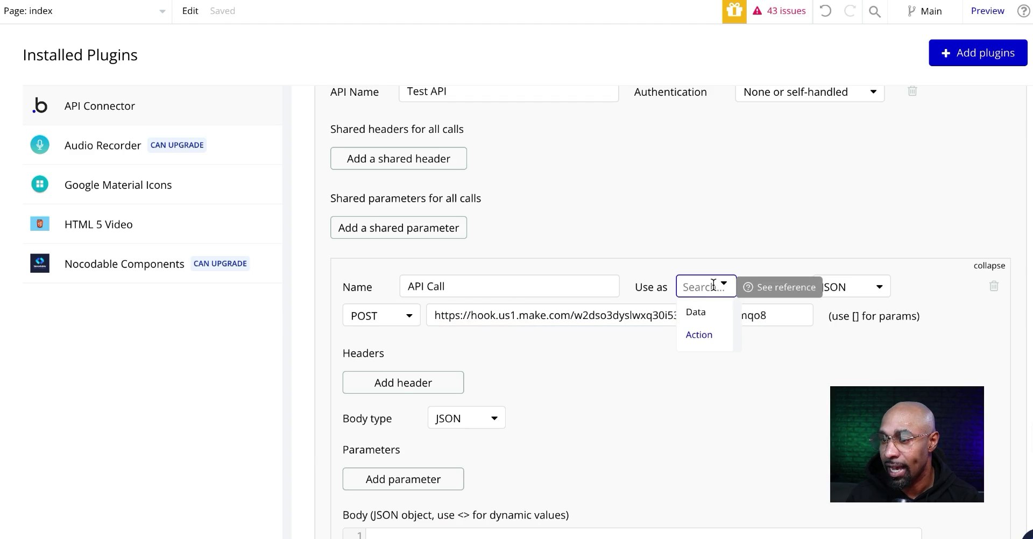
{"action": "left_click", "coordinate": [699, 335]}
{"action": "left_click", "coordinate": [855, 288]}
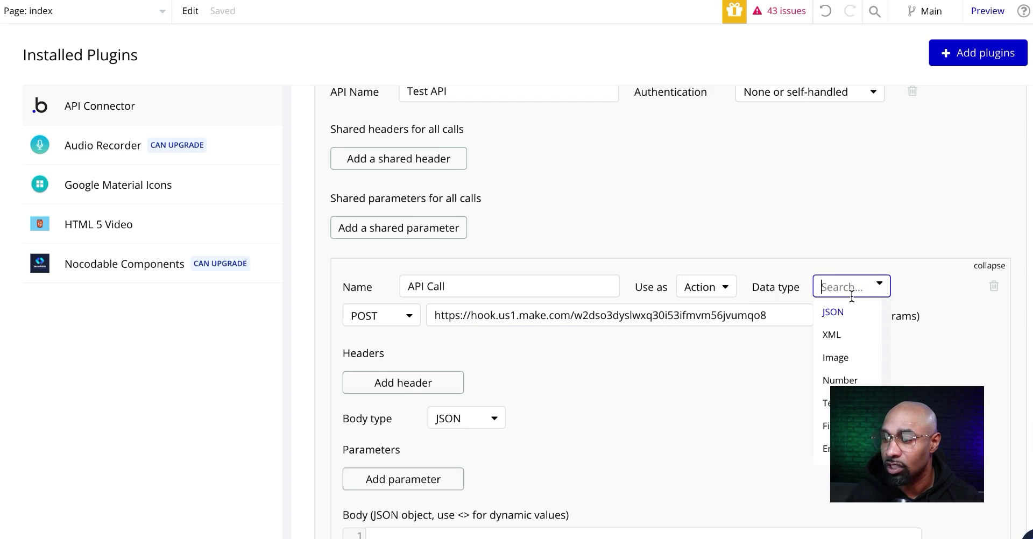
{"action": "left_click", "coordinate": [855, 403]}
Give the call a JSON body with a non-private url parameter and initialize it.
{"action": "left_click", "coordinate": [466, 398]}
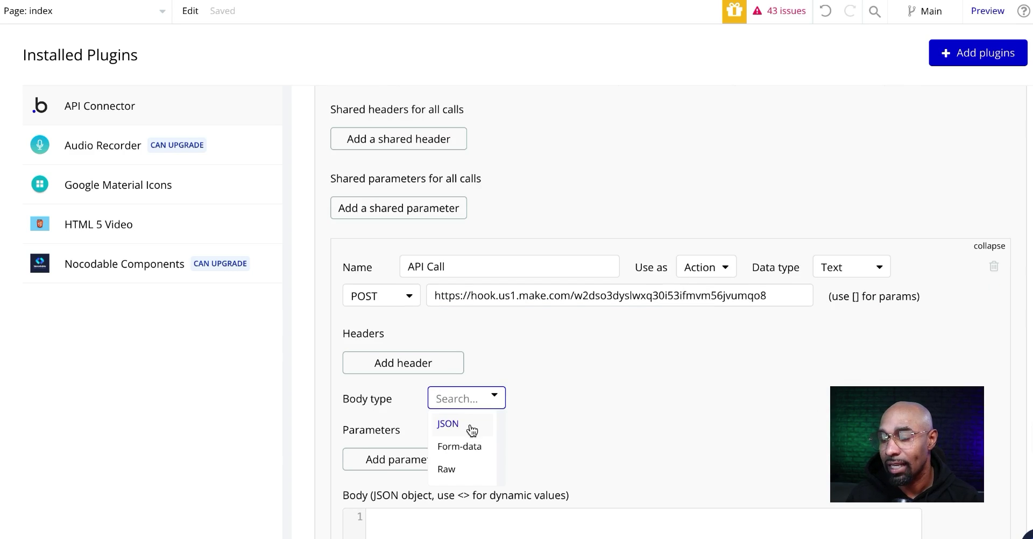
{"action": "left_click", "coordinate": [447, 424]}
{"action": "scroll", "coordinate": [446, 403], "scroll_direction": "down", "scroll_amount": 3}
{"action": "left_click", "coordinate": [425, 371]}
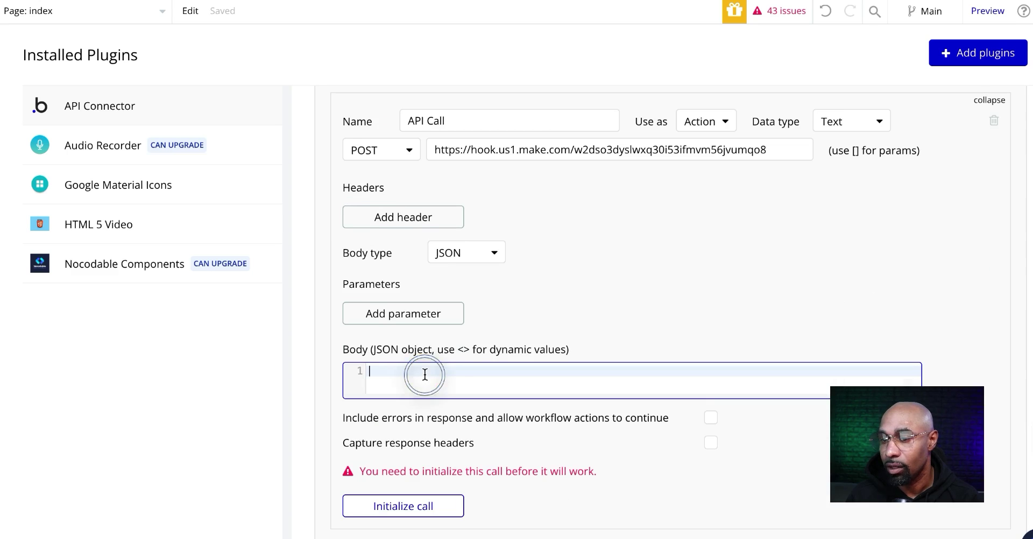
{"action": "type", "text": "{   \"url\": \"<url>\" }"}
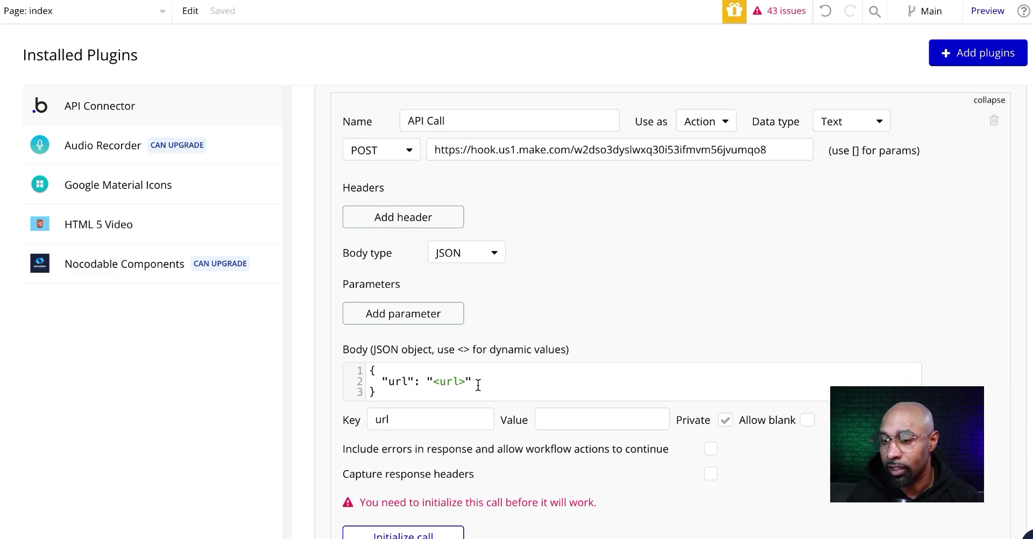
{"action": "left_click", "coordinate": [456, 380]}
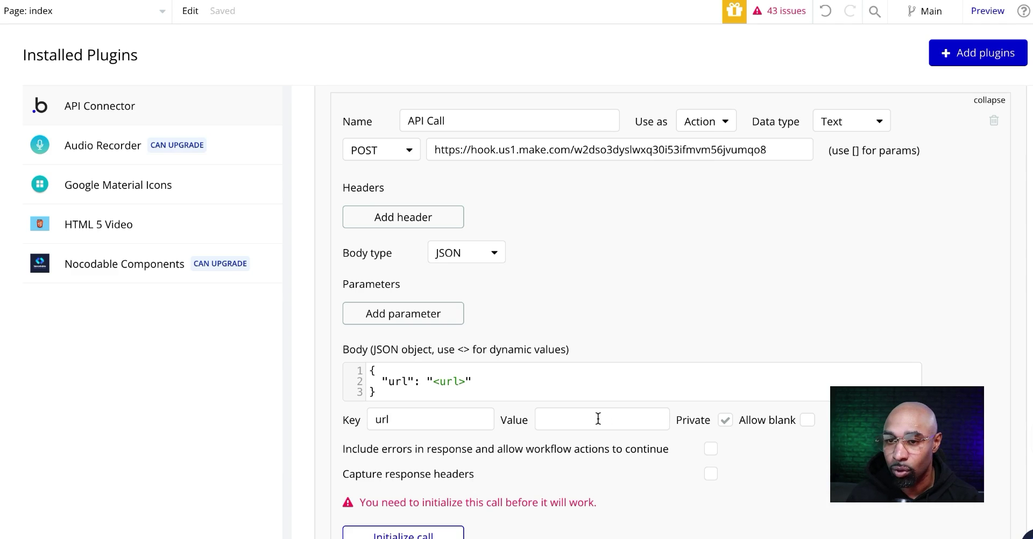
{"action": "left_click", "coordinate": [725, 420]}
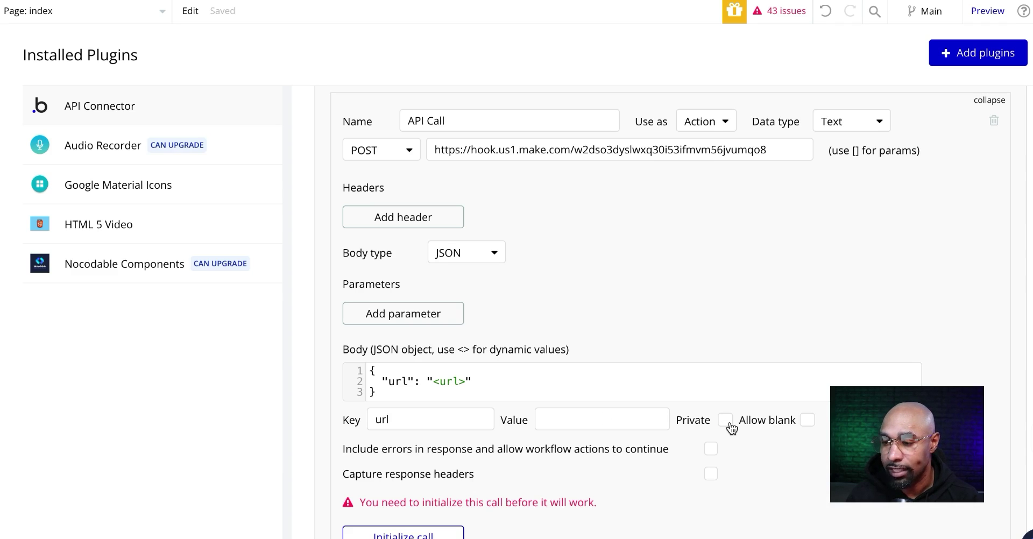
{"action": "scroll", "coordinate": [443, 458], "scroll_direction": "down", "scroll_amount": 1}
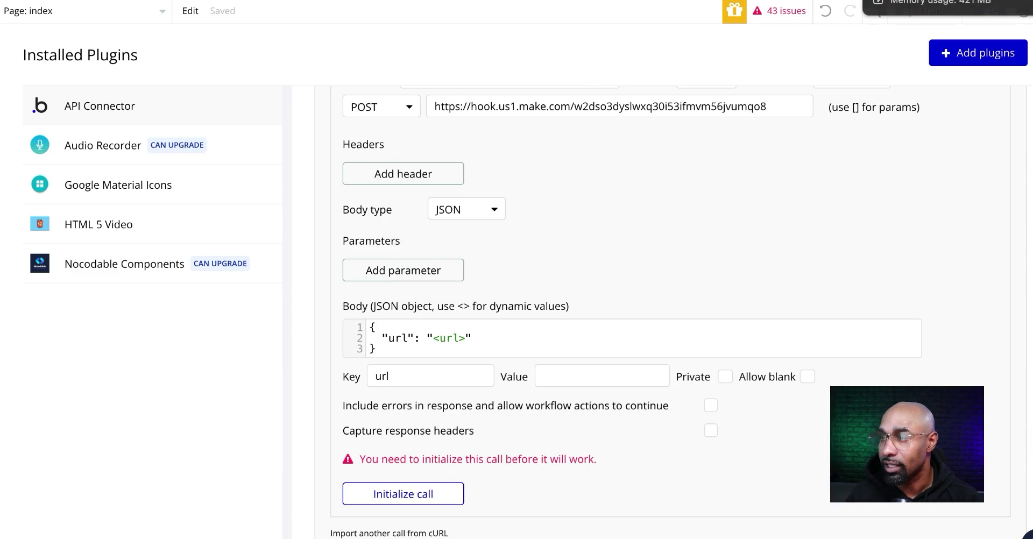
{"action": "left_click", "coordinate": [426, 501]}
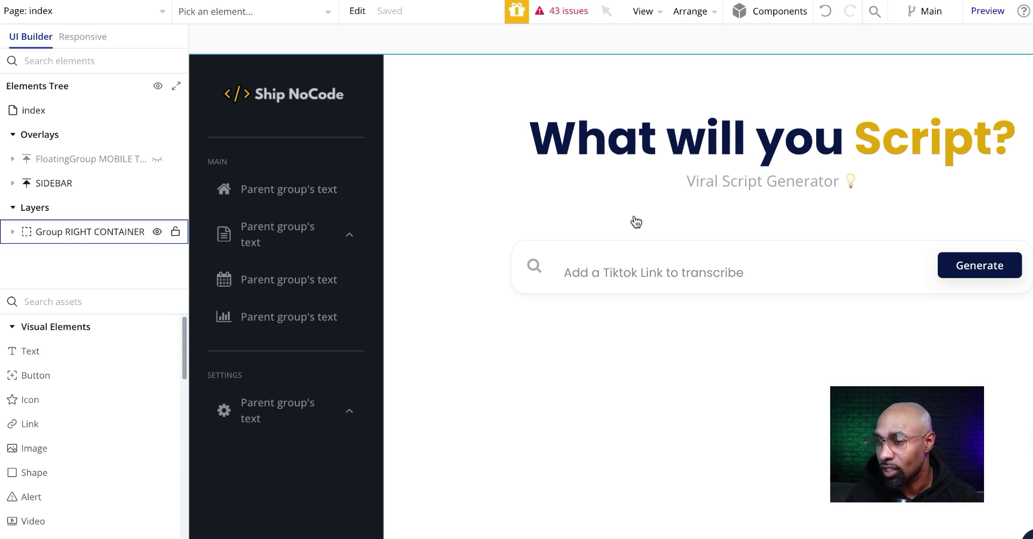
Open the Generate button's properties and go to its click workflow.
{"action": "double_click", "coordinate": [961, 268]}
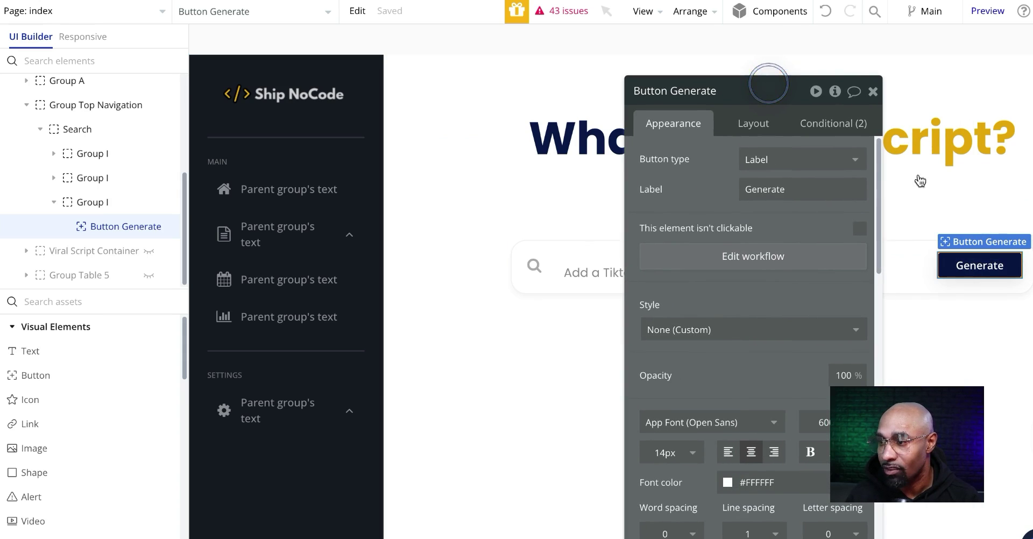
{"action": "left_click", "coordinate": [805, 261]}
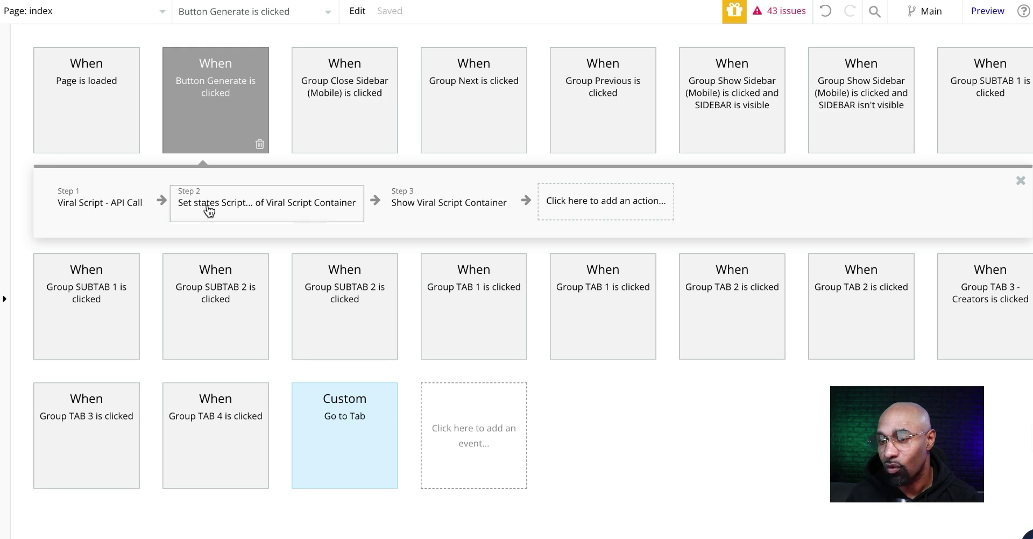
Add a Test API - API Call step whose url is Input Add Youtube URL's value.
{"action": "left_click", "coordinate": [598, 204]}
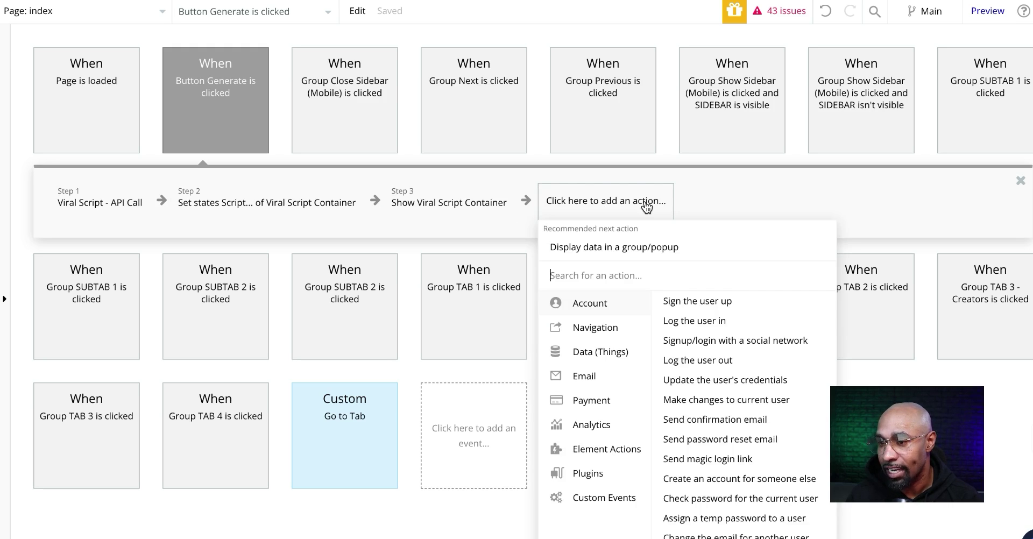
{"action": "left_click", "coordinate": [591, 474]}
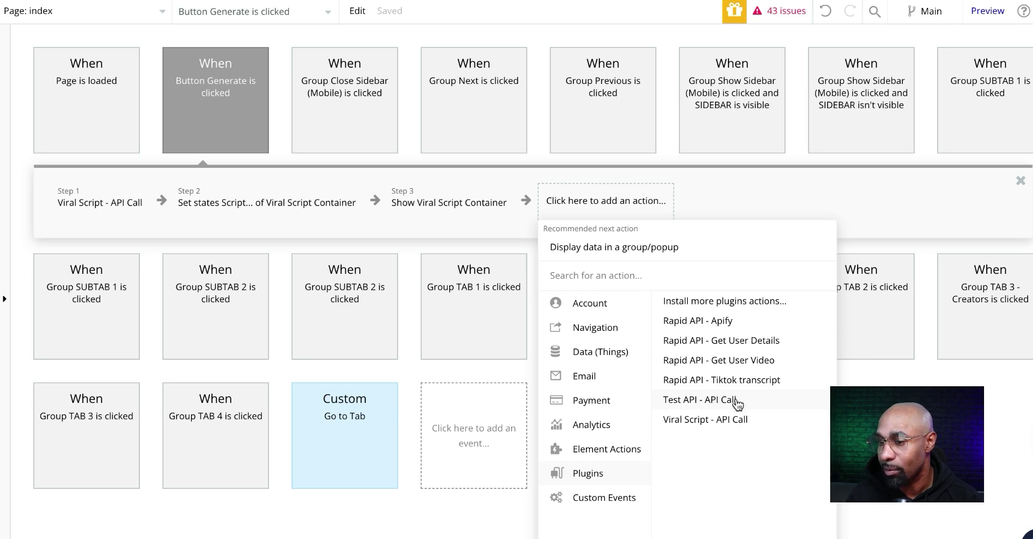
{"action": "left_click", "coordinate": [733, 405]}
{"action": "left_click", "coordinate": [769, 129]}
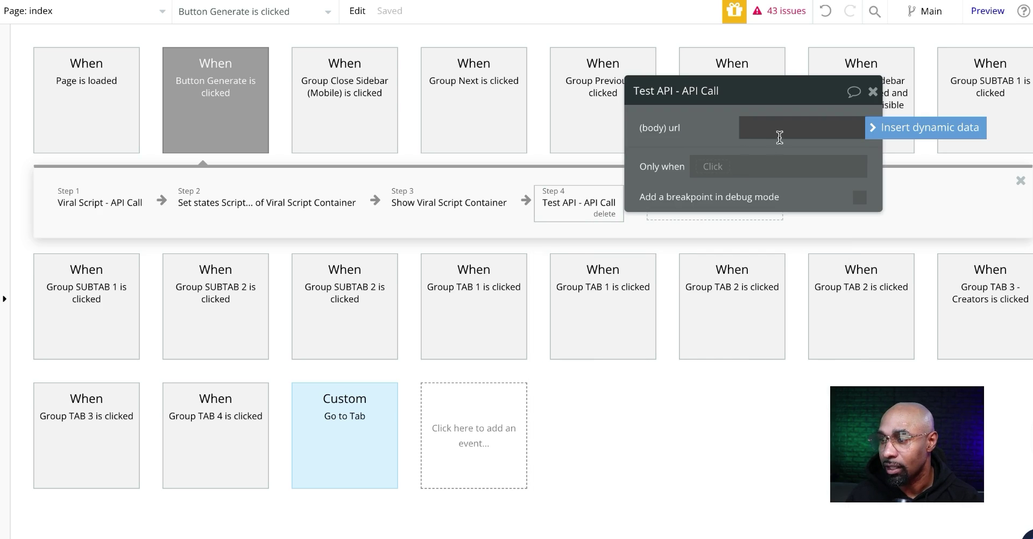
{"action": "left_click", "coordinate": [890, 129]}
{"action": "scroll", "coordinate": [821, 307], "scroll_direction": "down", "scroll_amount": 3}
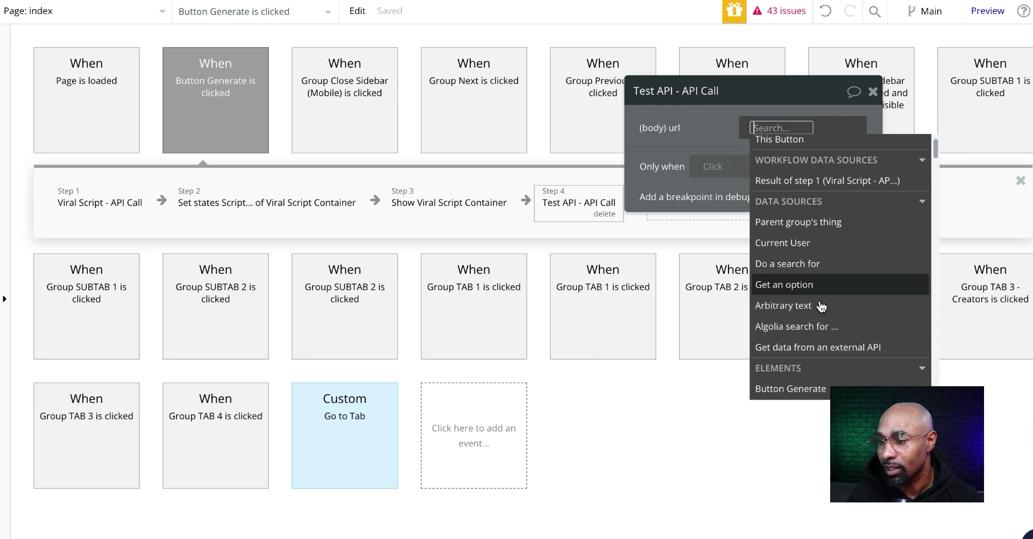
{"action": "scroll", "coordinate": [821, 314], "scroll_direction": "up", "scroll_amount": 3}
{"action": "type", "text": "input"}
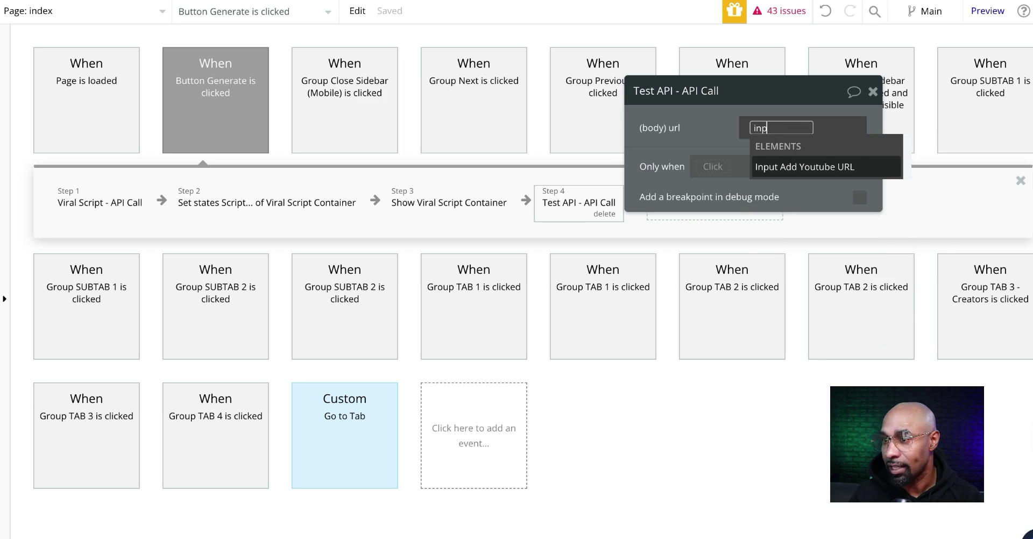
{"action": "left_click", "coordinate": [803, 168]}
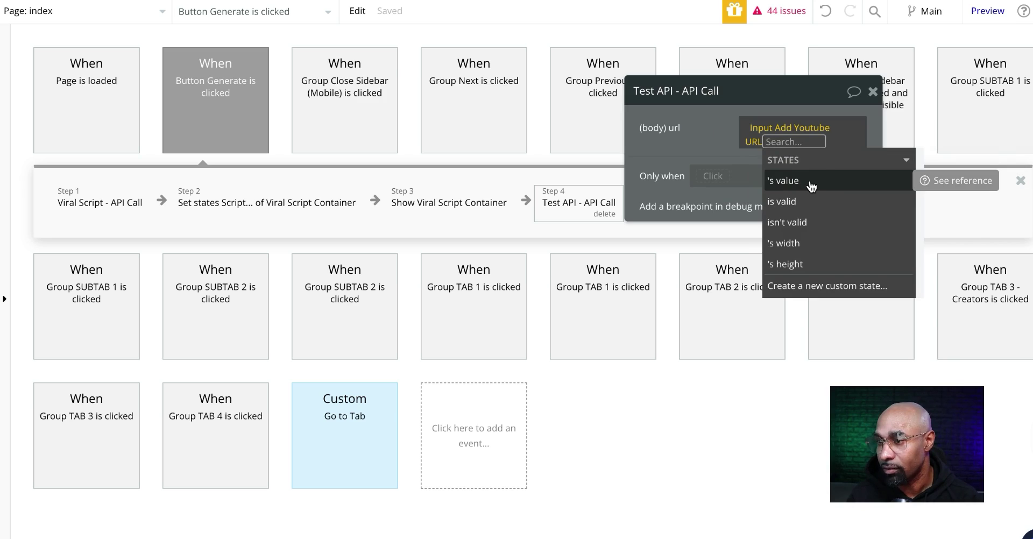
{"action": "left_click", "coordinate": [811, 186]}
{"action": "left_click", "coordinate": [694, 127]}
Return to the page design view and inspect the TikTok link input's properties.
{"action": "left_click", "coordinate": [1, 41]}
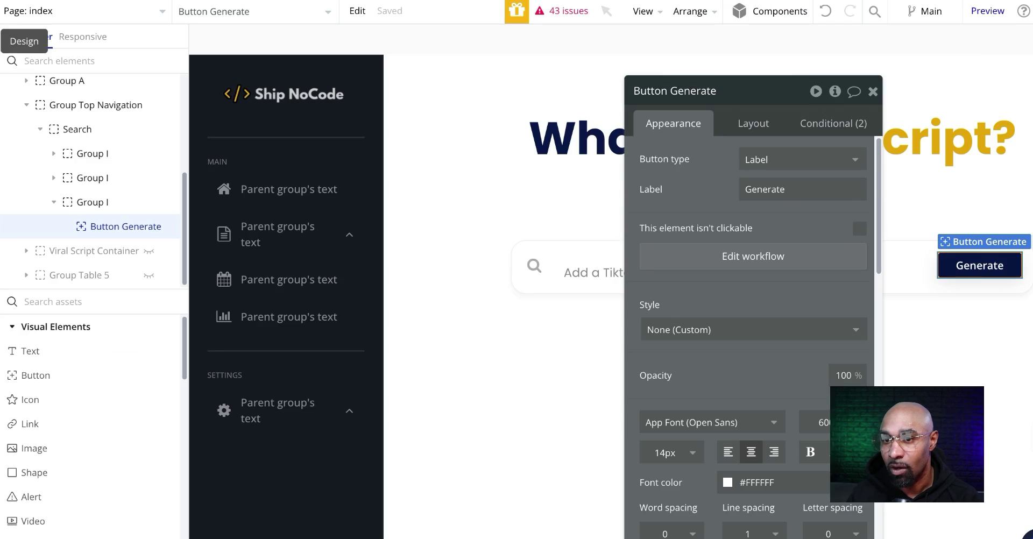
{"action": "left_click", "coordinate": [872, 92]}
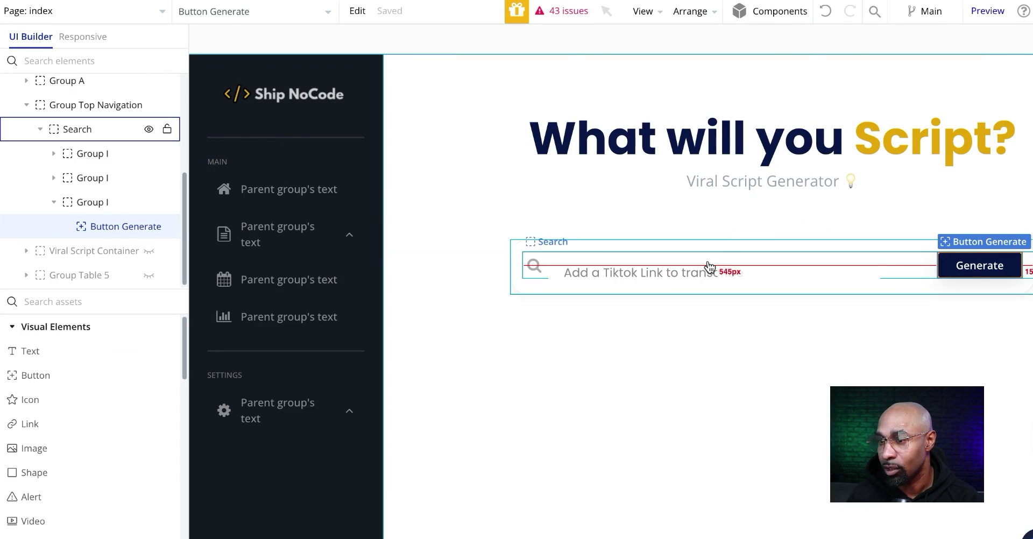
{"action": "double_click", "coordinate": [720, 262]}
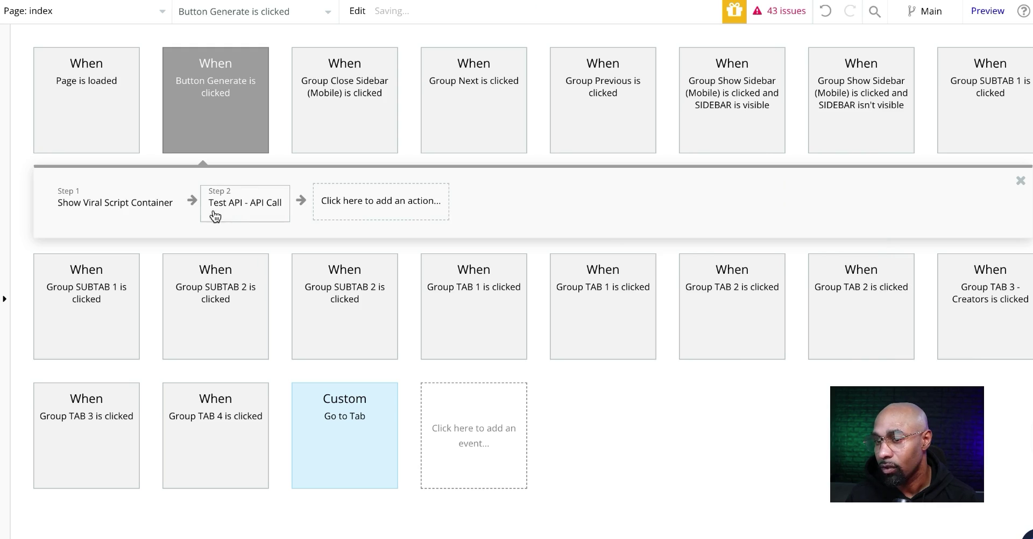
Check the Test API step's url parameter, then generate from a TikTok link in Preview.
{"action": "left_click", "coordinate": [138, 201]}
{"action": "left_click", "coordinate": [162, 213]}
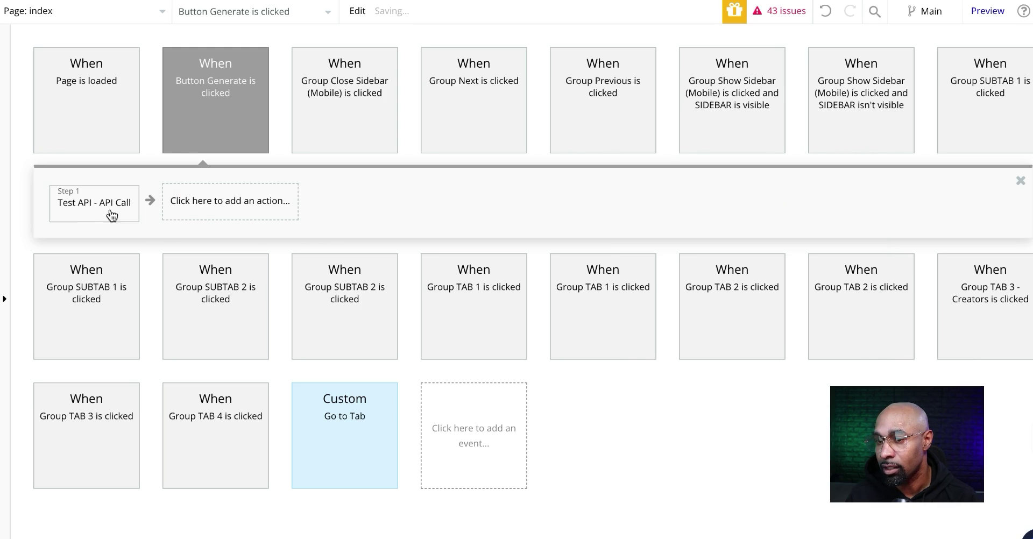
{"action": "left_click", "coordinate": [88, 213]}
{"action": "mouse_move", "coordinate": [994, 17]}
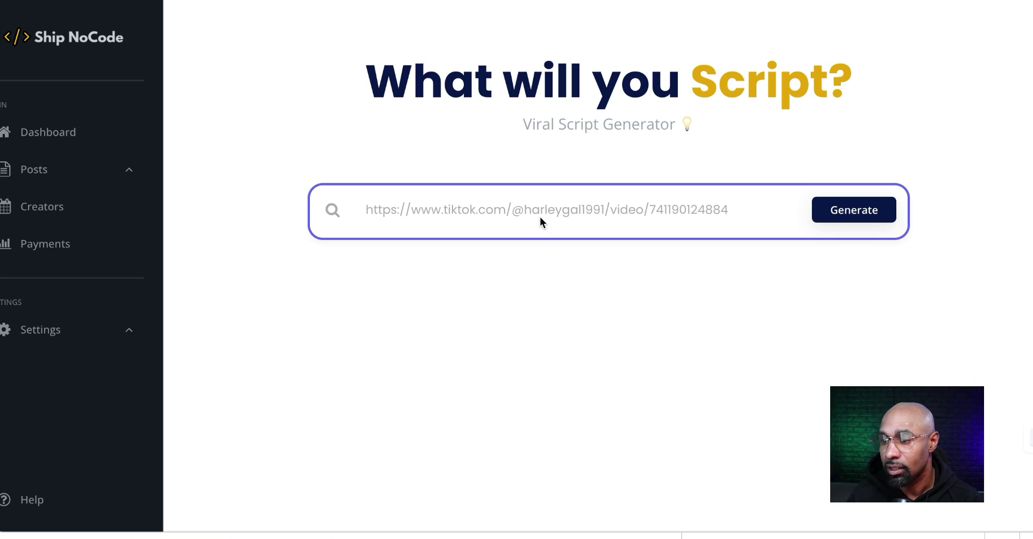
{"action": "left_click", "coordinate": [863, 217]}
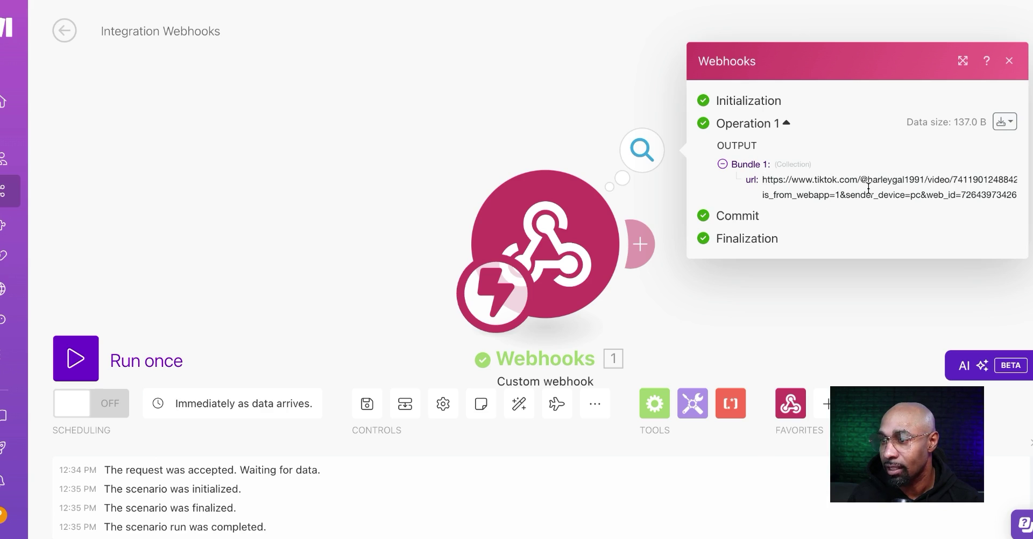
Inspect the Download Video request and transcription module settings in the Viral Script scenario.
{"action": "left_click", "coordinate": [672, 231]}
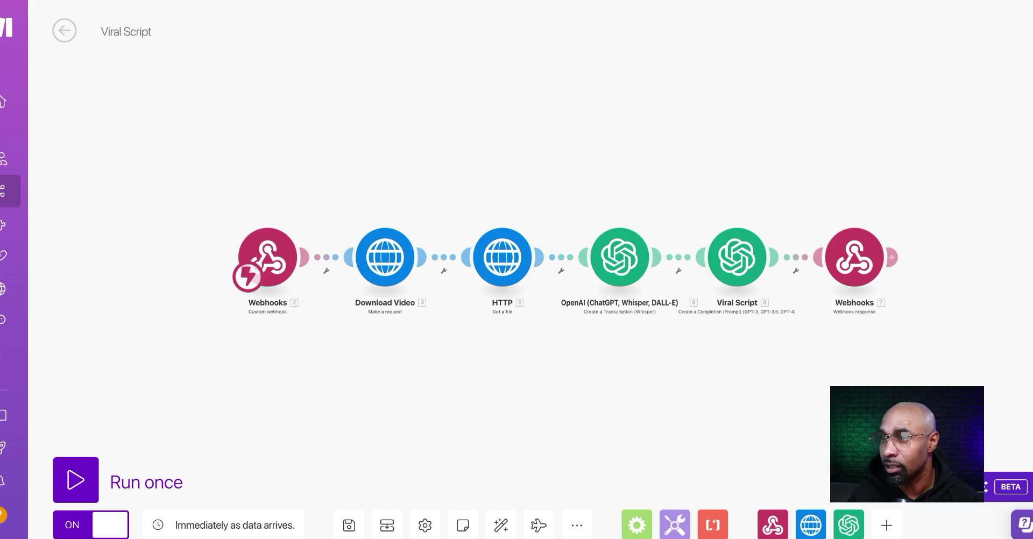
{"action": "left_click", "coordinate": [386, 253]}
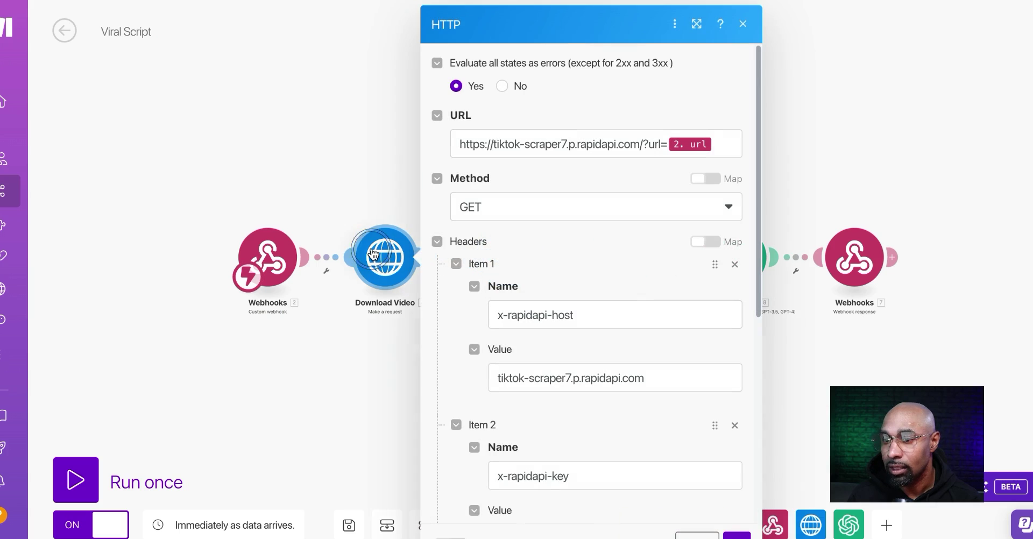
{"action": "left_click", "coordinate": [380, 171]}
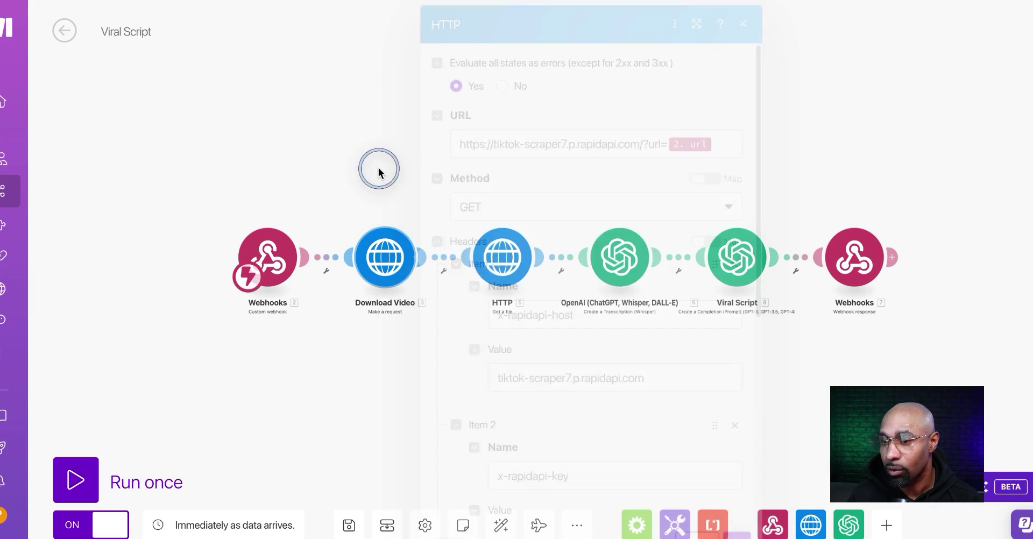
{"action": "left_click", "coordinate": [616, 258]}
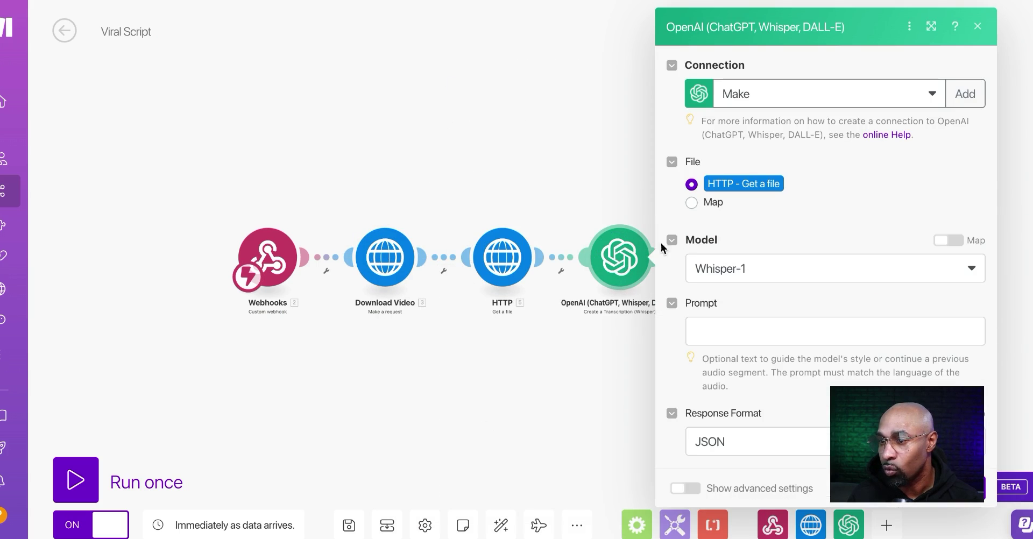
{"action": "left_click", "coordinate": [545, 154]}
Review the Viral Script prompt, then box-select the four modules after the webhook.
{"action": "left_click", "coordinate": [715, 246]}
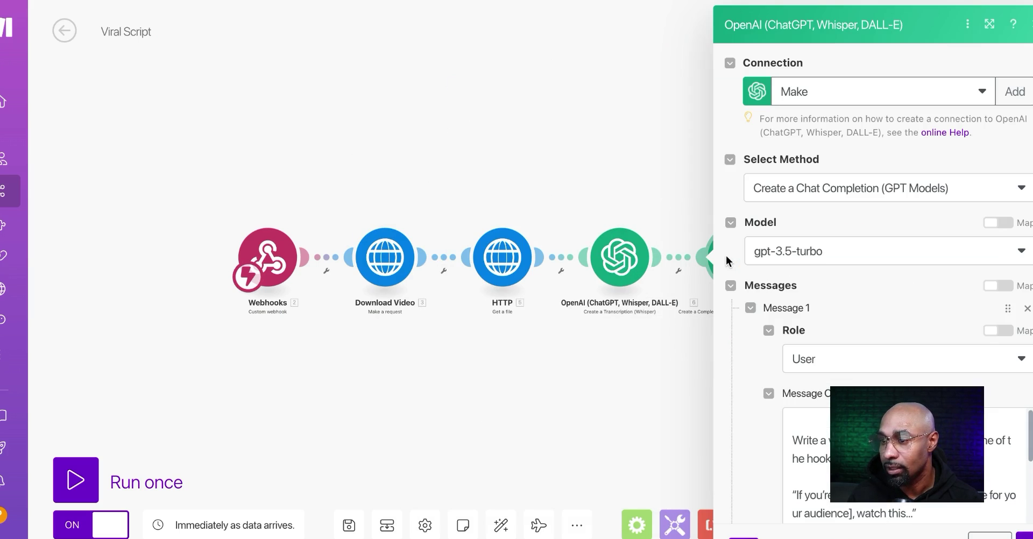
{"action": "scroll", "coordinate": [801, 266], "scroll_direction": "down", "scroll_amount": 1}
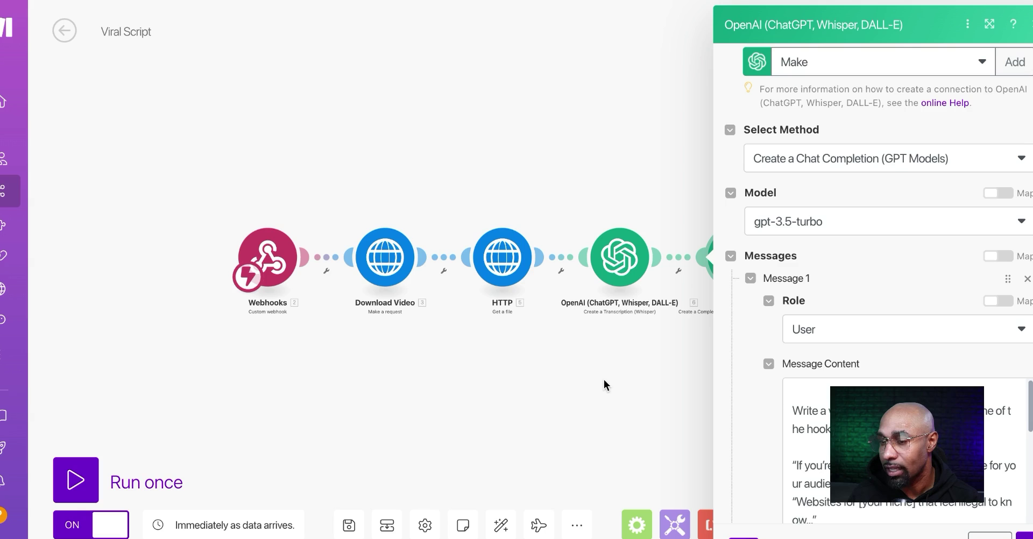
{"action": "scroll", "coordinate": [754, 304], "scroll_direction": "down", "scroll_amount": 8}
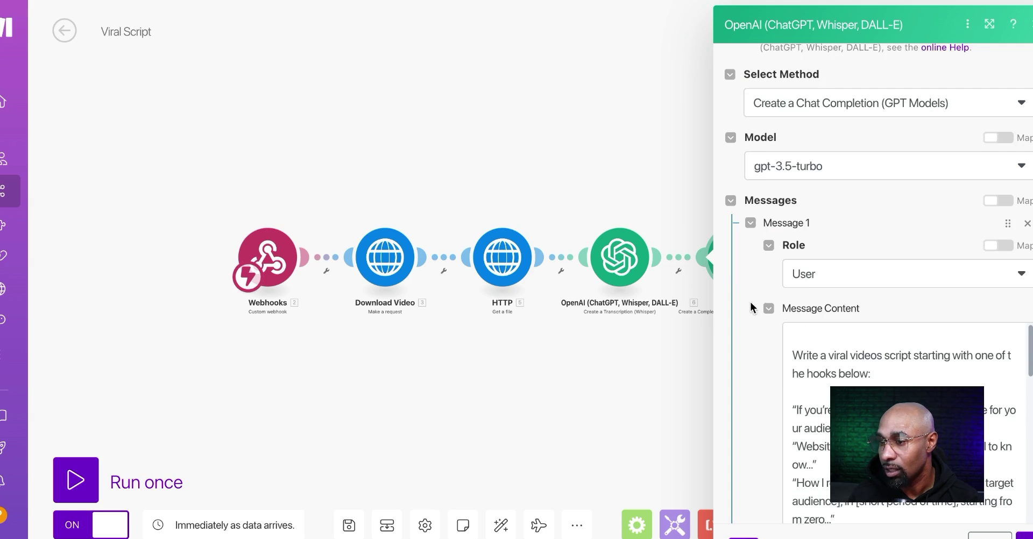
{"action": "scroll", "coordinate": [784, 299], "scroll_direction": "down", "scroll_amount": 10}
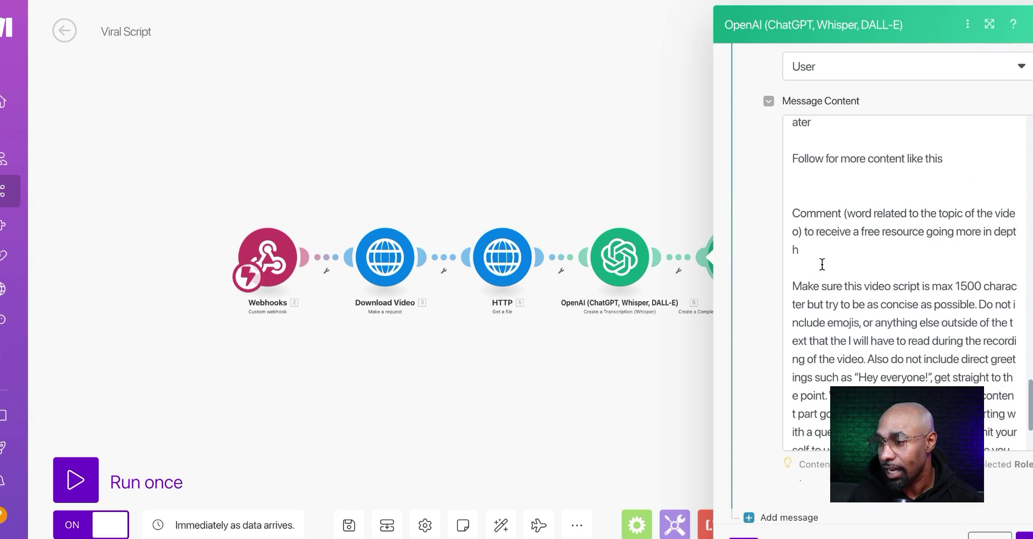
{"action": "left_click_drag", "start_coordinate": [346, 189], "coordinate": [767, 321]}
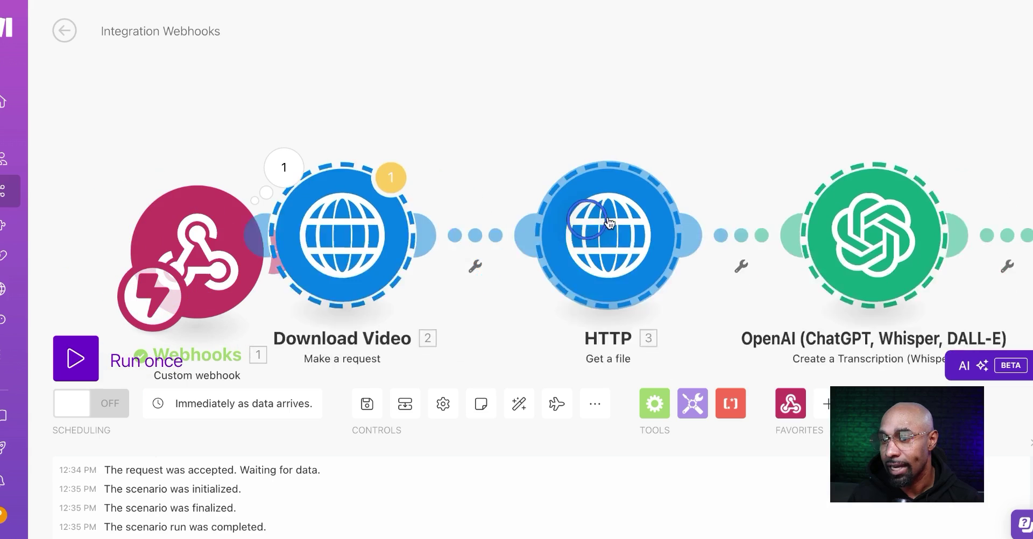
{"action": "left_click", "coordinate": [667, 226]}
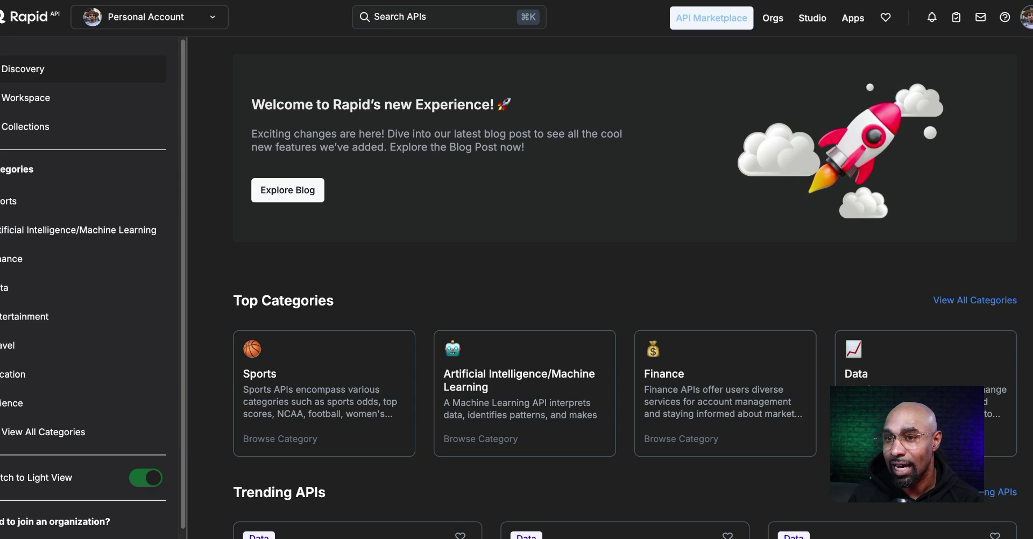
Show RapidAPI's Discovery page with its Top Categories.
{"action": "left_click", "coordinate": [45, 73]}
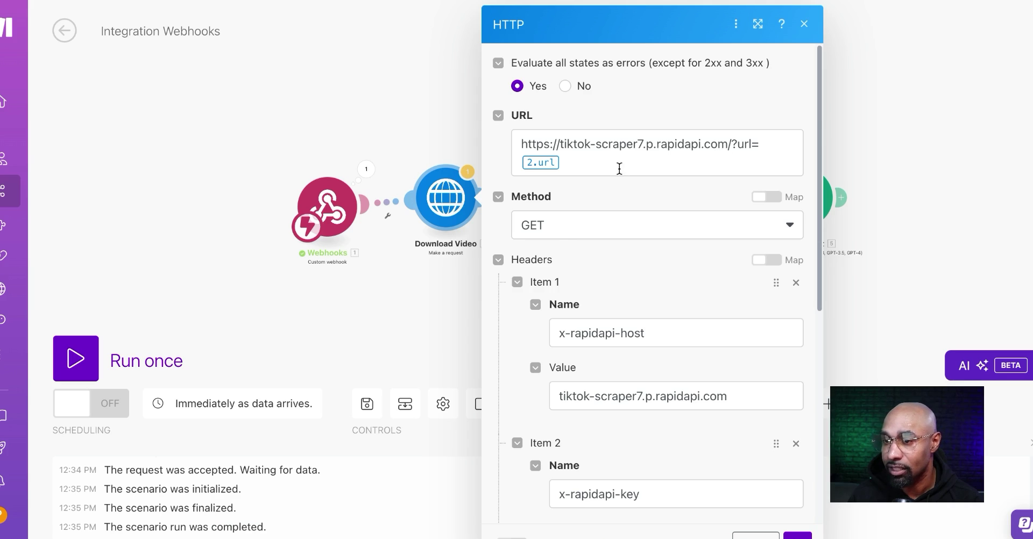
Replace 2.url with the webhook's 1.url after ?url= in the Download Video request URL.
{"action": "left_click", "coordinate": [620, 164]}
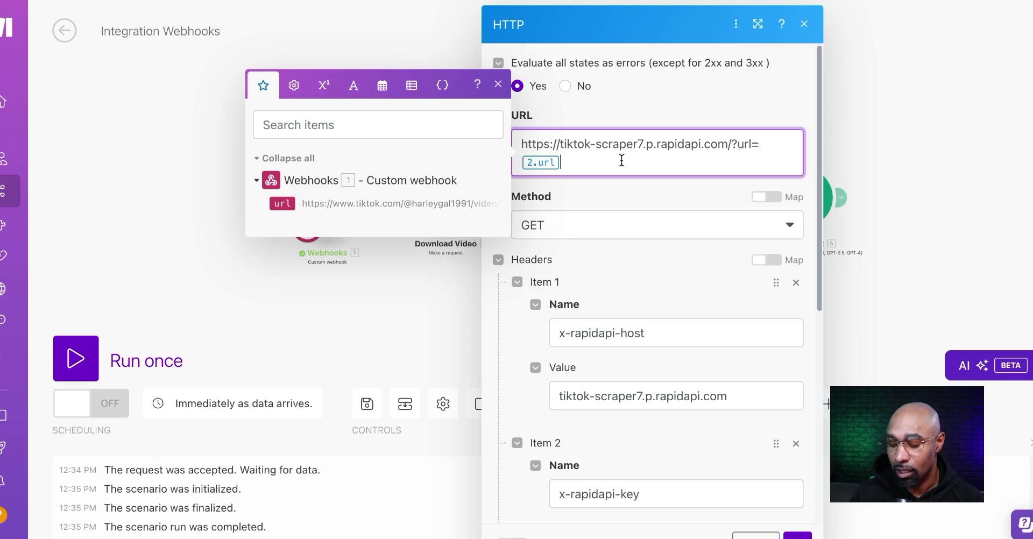
{"action": "key", "text": "BackSpace"}
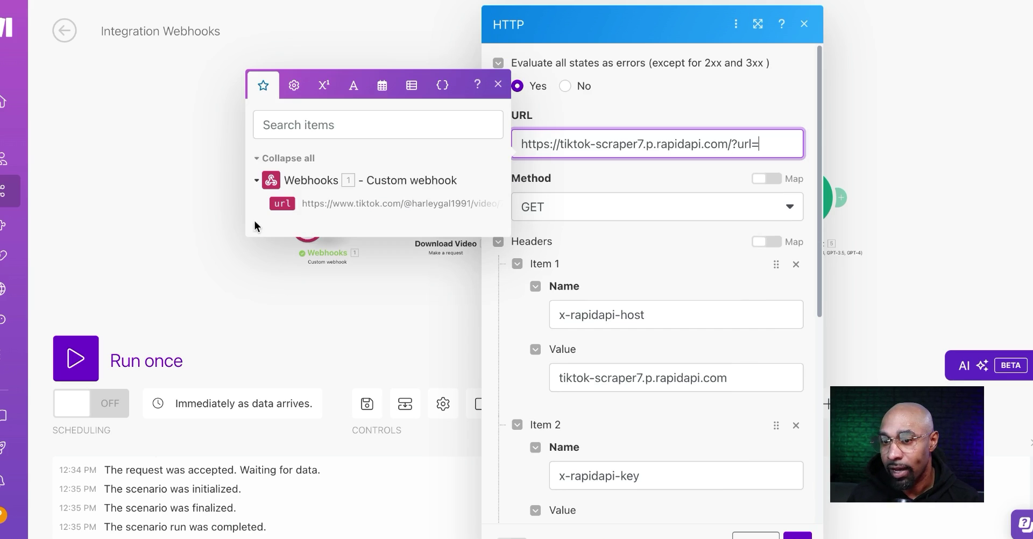
{"action": "left_click", "coordinate": [282, 204]}
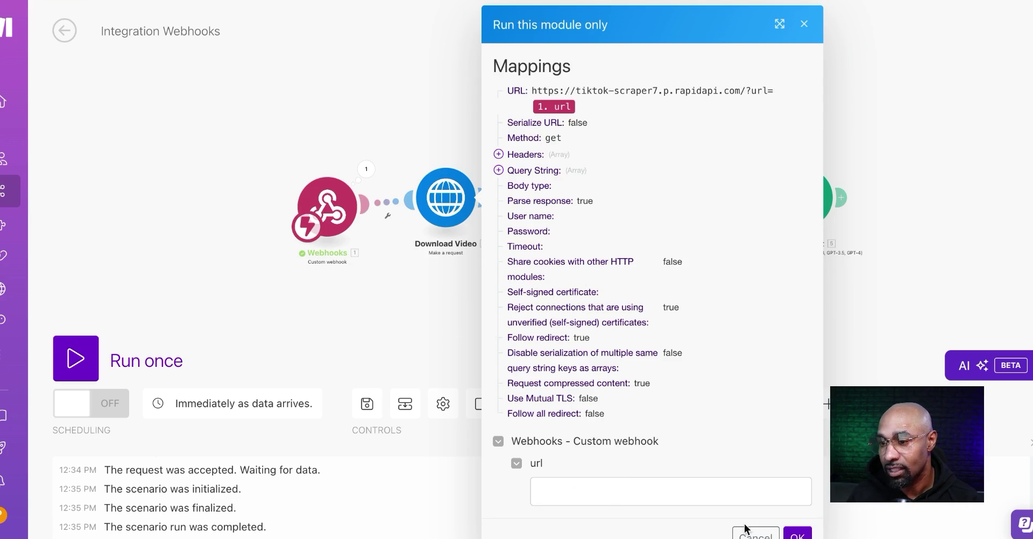
{"action": "left_click", "coordinate": [748, 532]}
Run only the Download Video module with a TikTok link and check the returned play URL.
{"action": "right_click", "coordinate": [454, 197]}
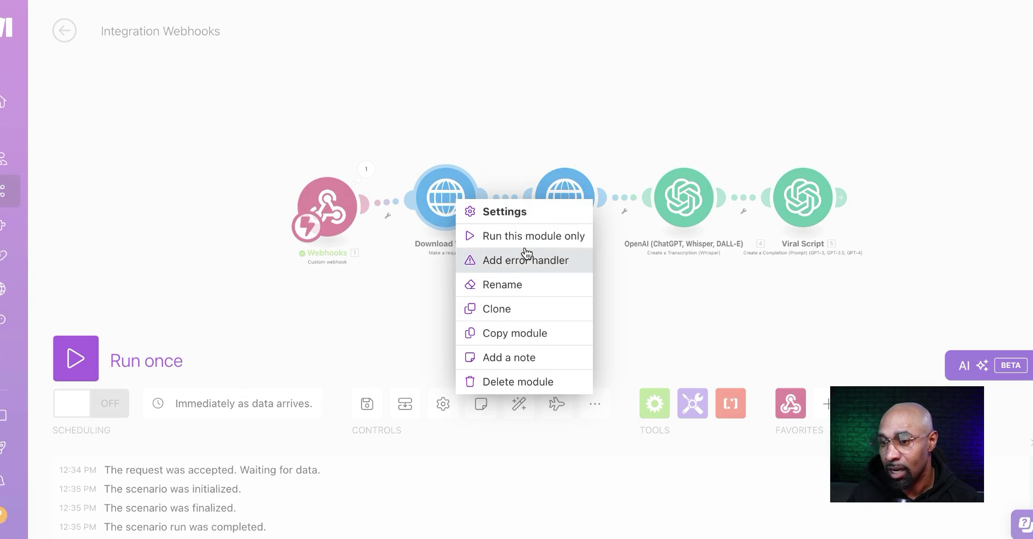
{"action": "left_click", "coordinate": [525, 239]}
{"action": "left_click", "coordinate": [609, 484]}
{"action": "key", "text": "ctrl+v"}
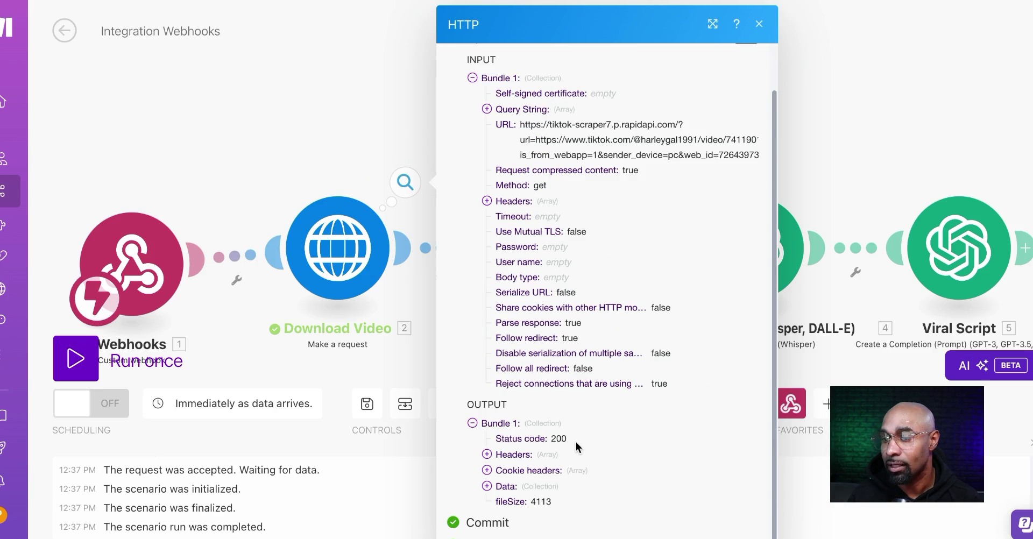
{"action": "left_click", "coordinate": [529, 484]}
{"action": "scroll", "coordinate": [530, 485], "scroll_direction": "down", "scroll_amount": 2}
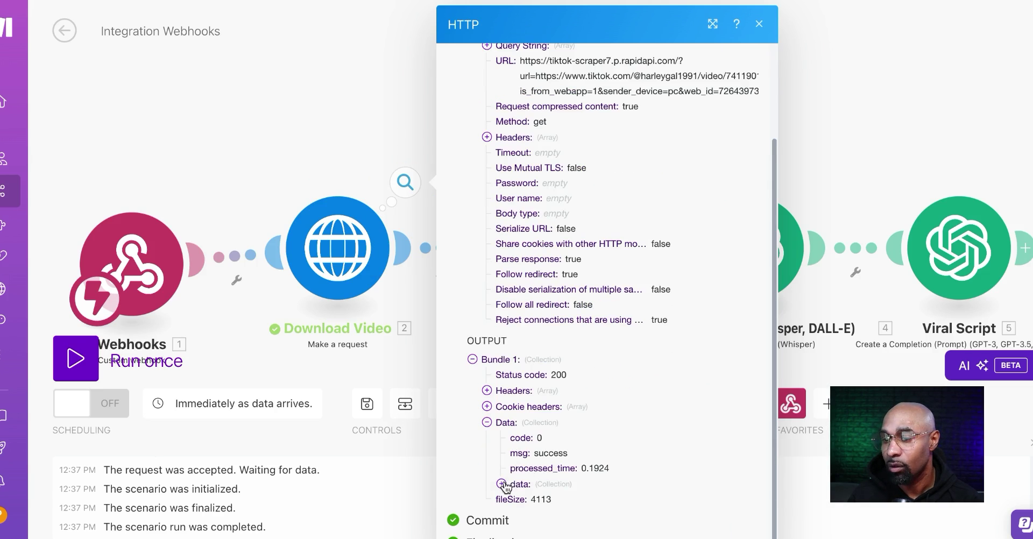
{"action": "scroll", "coordinate": [594, 391], "scroll_direction": "down", "scroll_amount": 12}
{"action": "triple_click", "coordinate": [592, 375]}
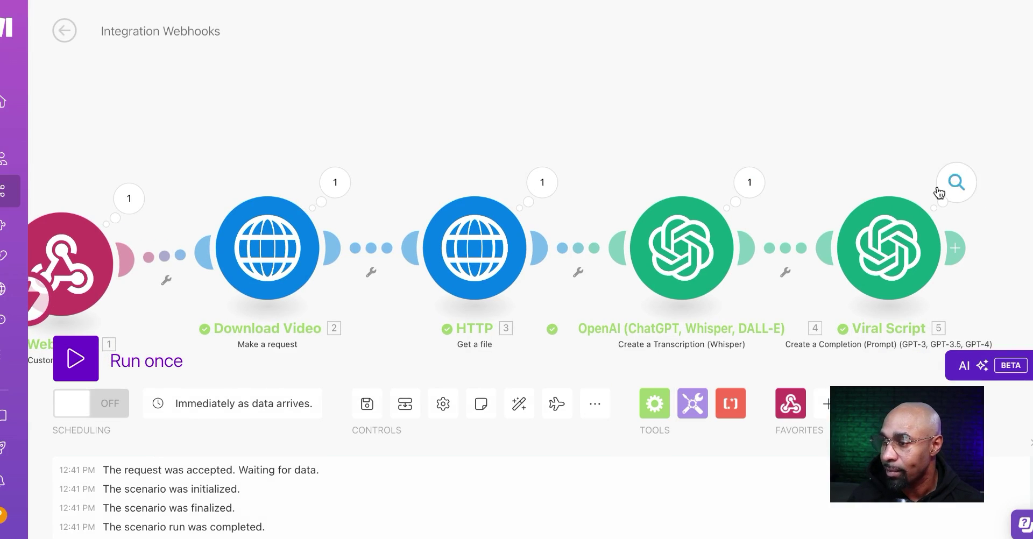
Add a Webhooks 'Webhook response' module after the Viral Script module.
{"action": "scroll", "coordinate": [908, 185], "scroll_direction": "right", "scroll_amount": 3}
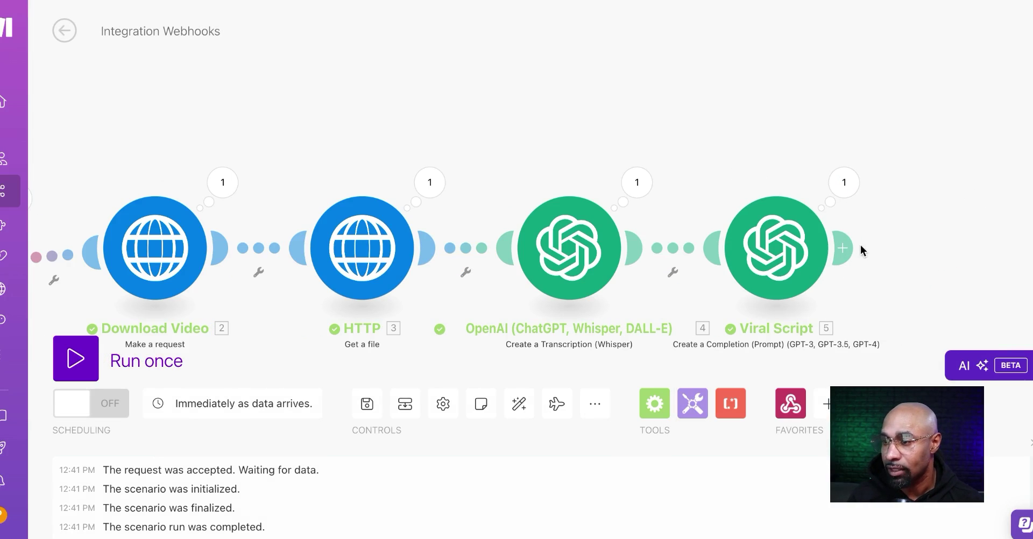
{"action": "left_click", "coordinate": [843, 248]}
{"action": "left_click", "coordinate": [521, 118]}
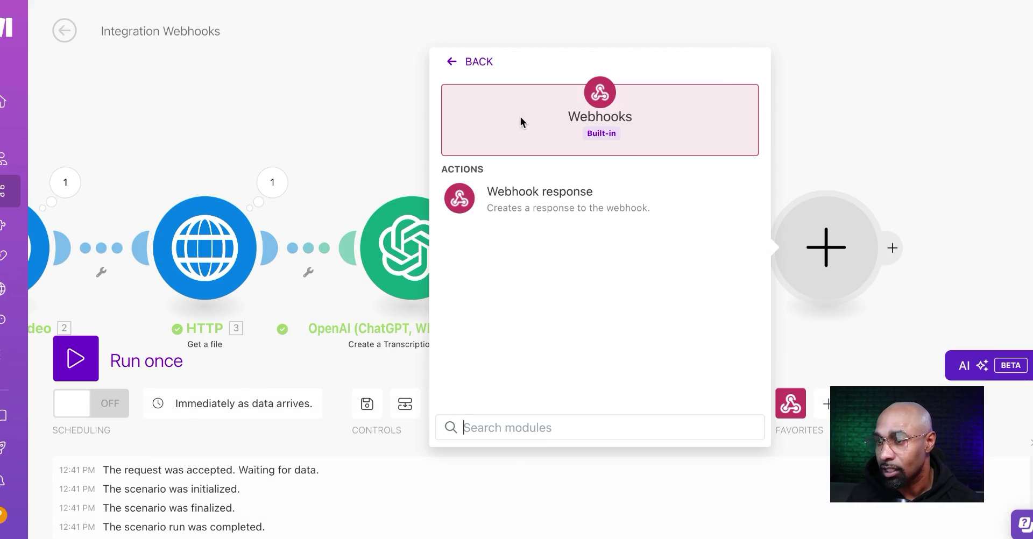
{"action": "left_click", "coordinate": [531, 199]}
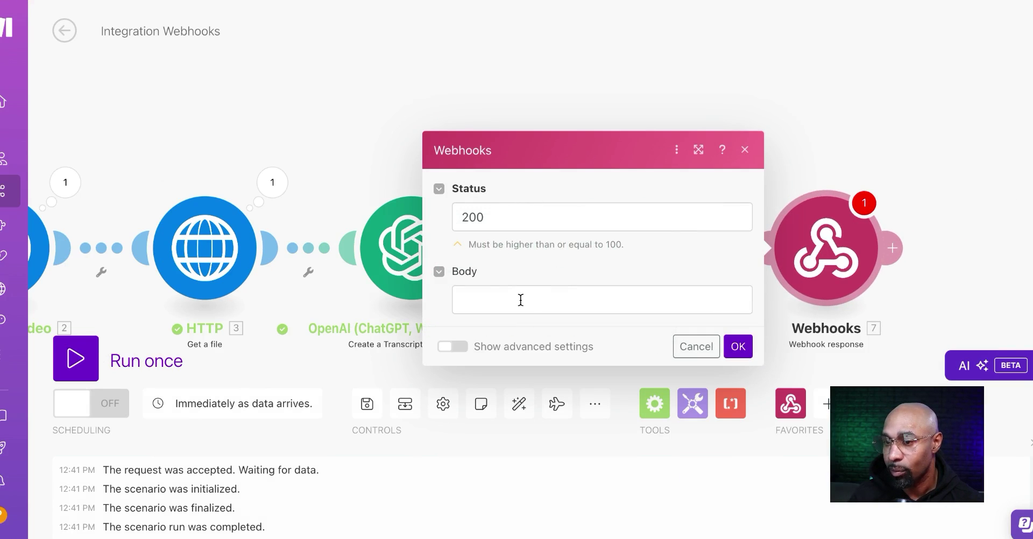
{"action": "left_click", "coordinate": [521, 300]}
{"action": "left_click", "coordinate": [825, 236]}
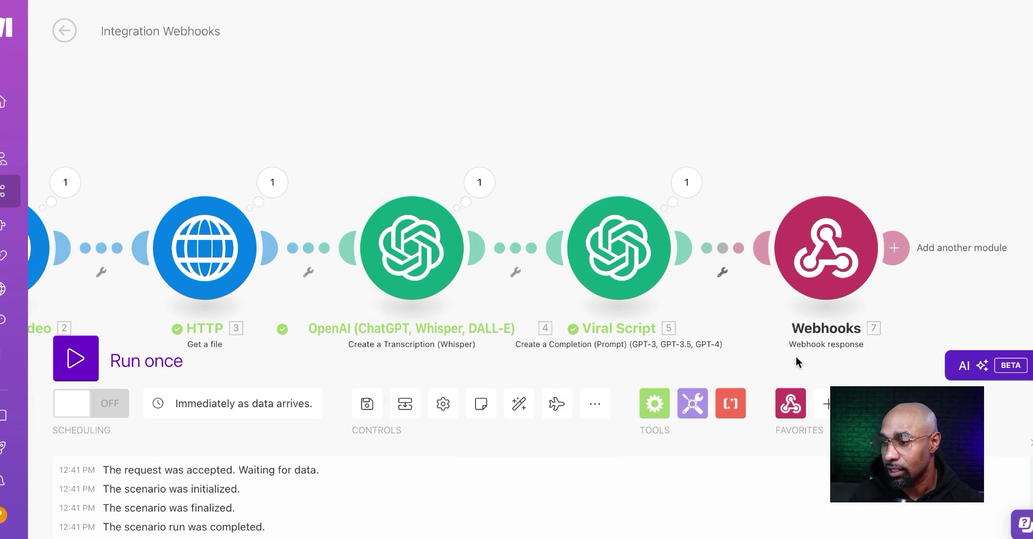
Map Viral Script's Choices[]: Message.Content into the status-200 response body and save the scenario.
{"action": "left_click", "coordinate": [833, 260]}
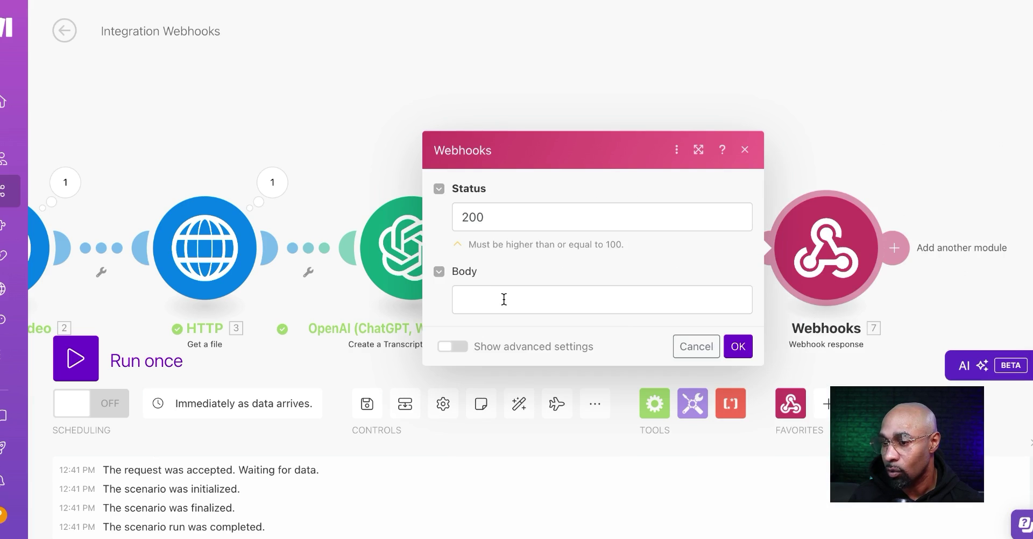
{"action": "left_click", "coordinate": [502, 299]}
{"action": "left_click", "coordinate": [773, 230]}
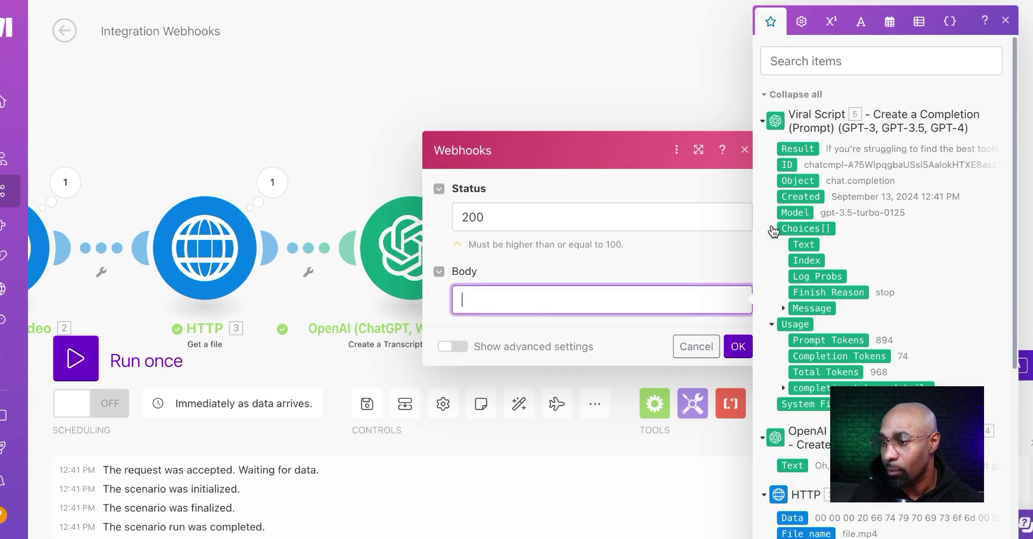
{"action": "left_click", "coordinate": [783, 308]}
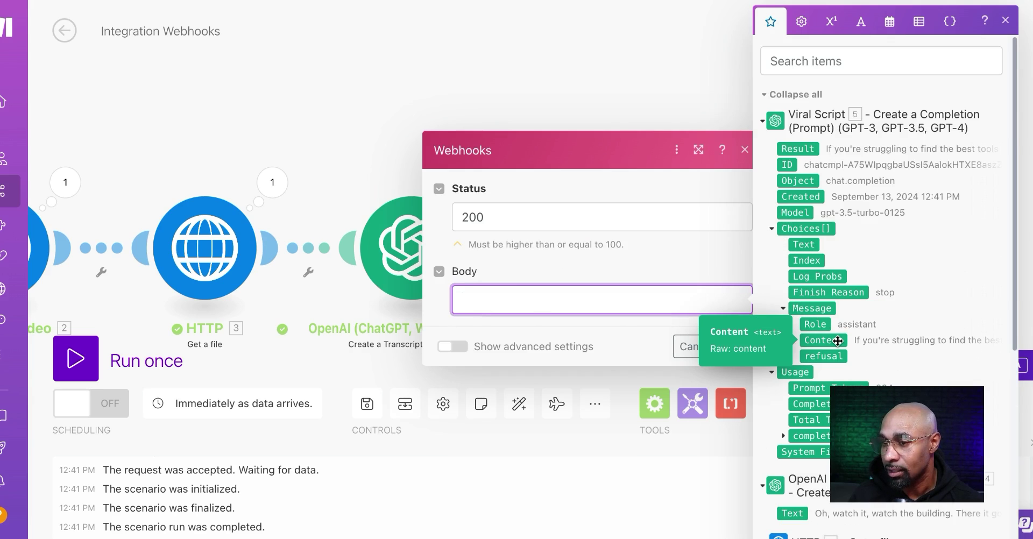
{"action": "left_click", "coordinate": [835, 340]}
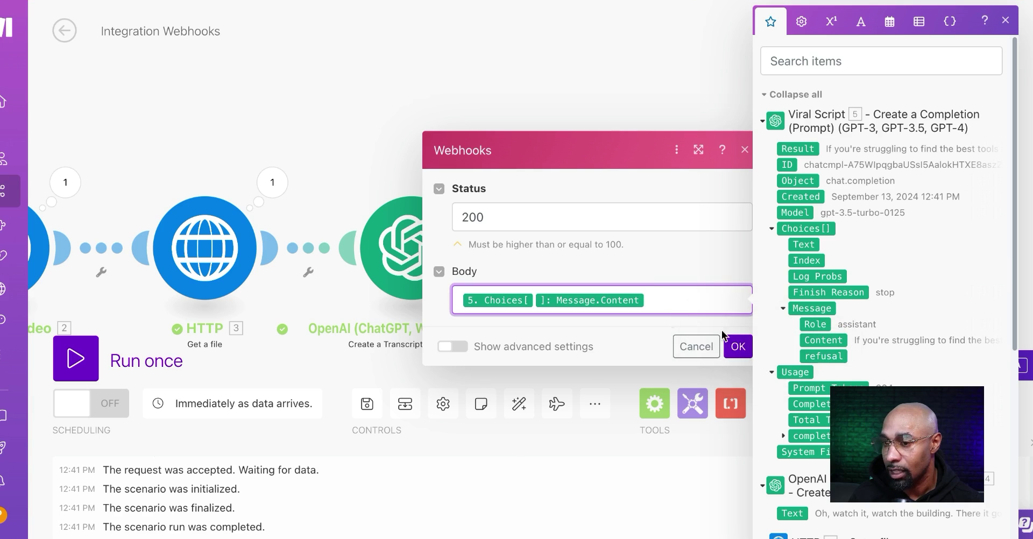
{"action": "left_click", "coordinate": [683, 244]}
{"action": "left_click", "coordinate": [739, 345]}
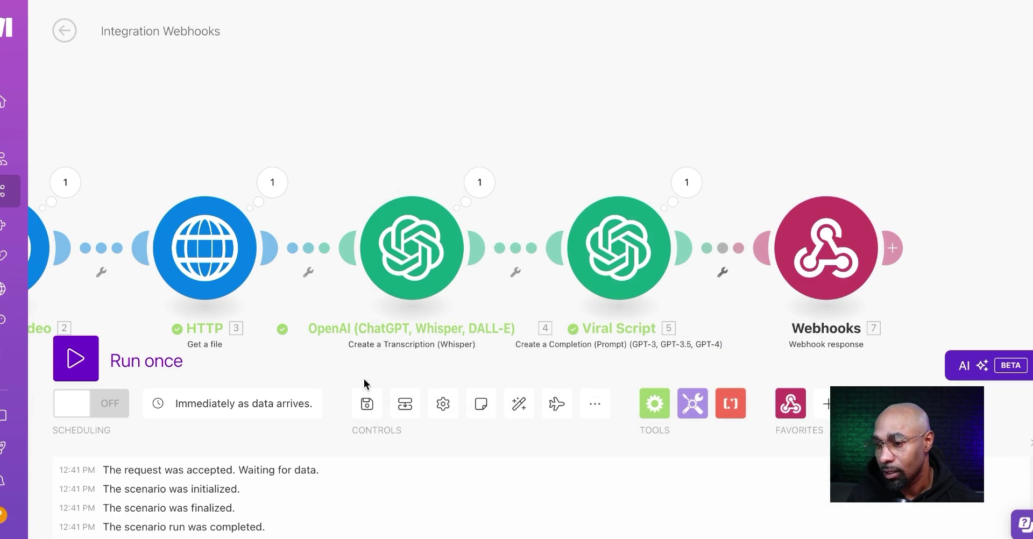
{"action": "left_click", "coordinate": [367, 404]}
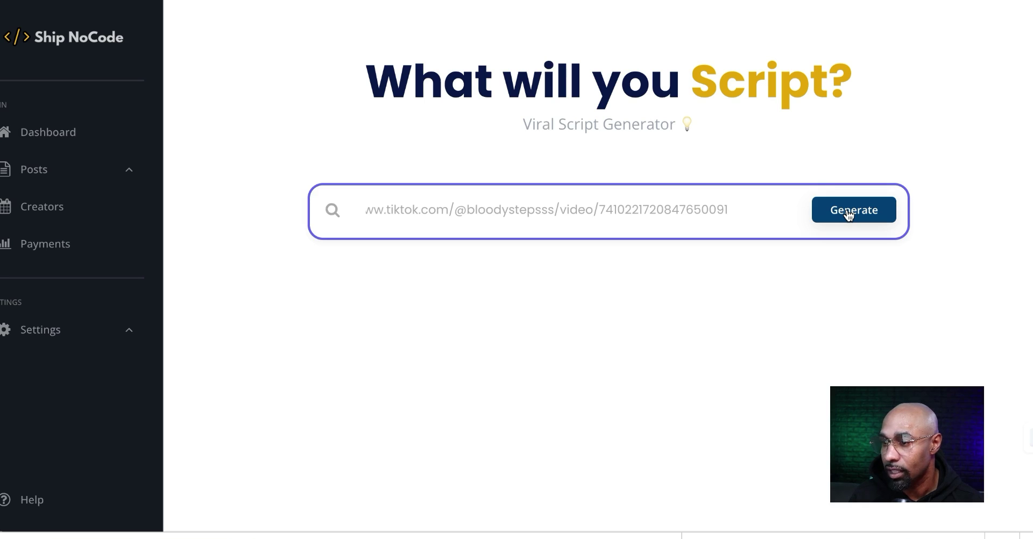